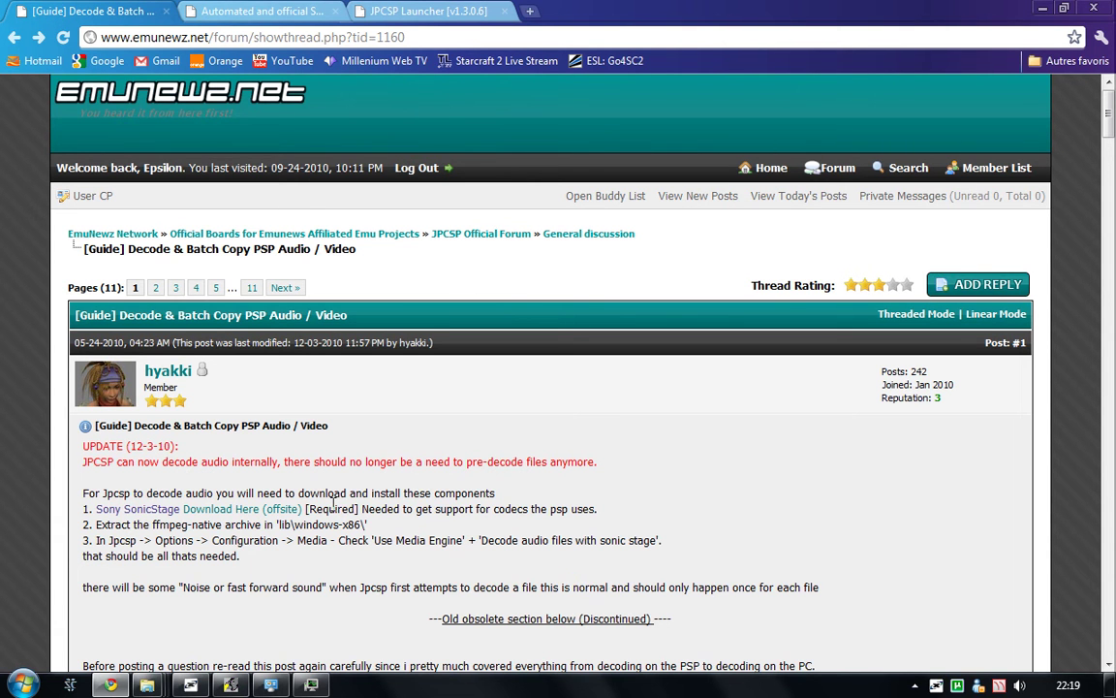
# Step: Open the buildbot.orphis.net/jpcsp link from the SVN builds thread in a new tab
pyautogui.click(256, 11)
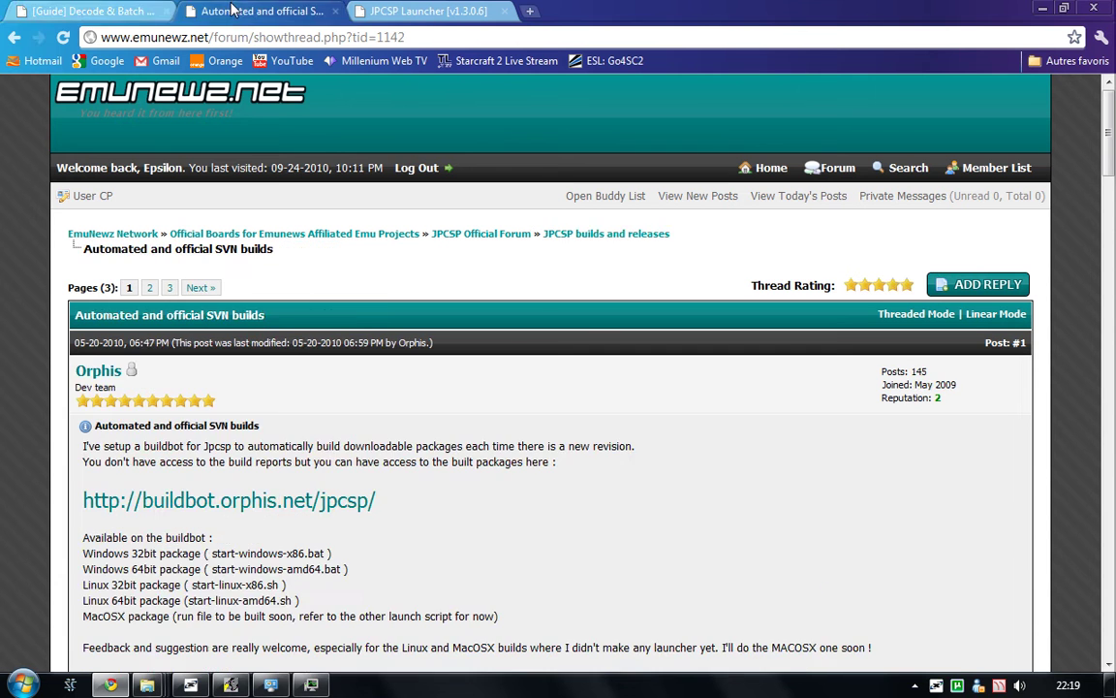
pyautogui.click(155, 15)
pyautogui.click(257, 12)
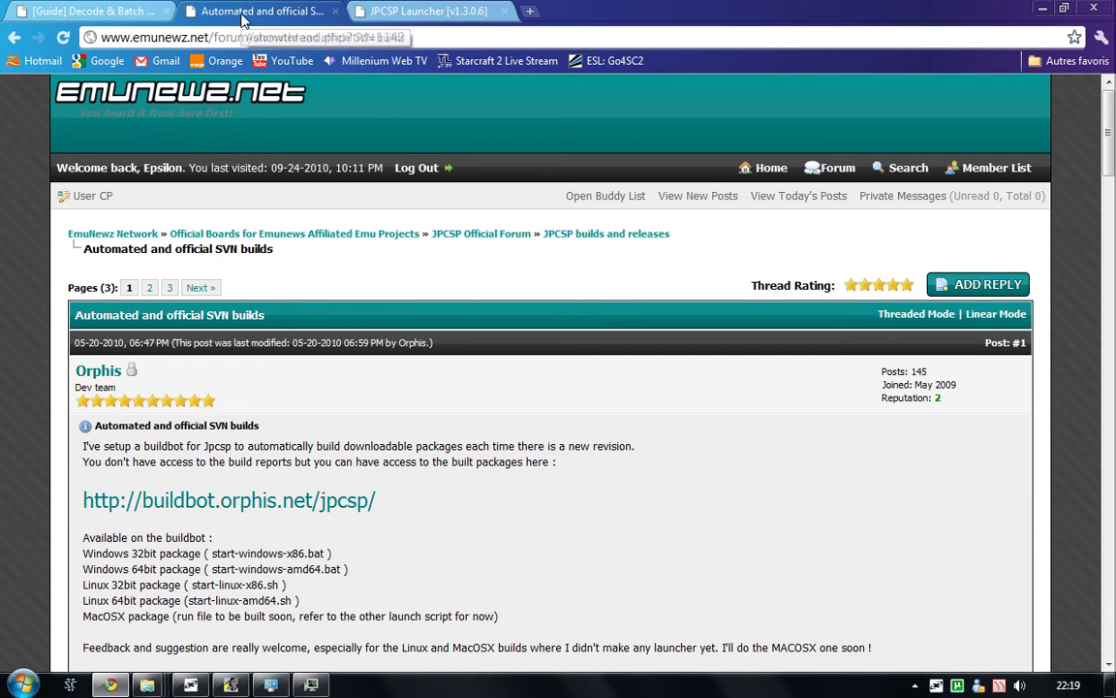
pyautogui.click(283, 516)
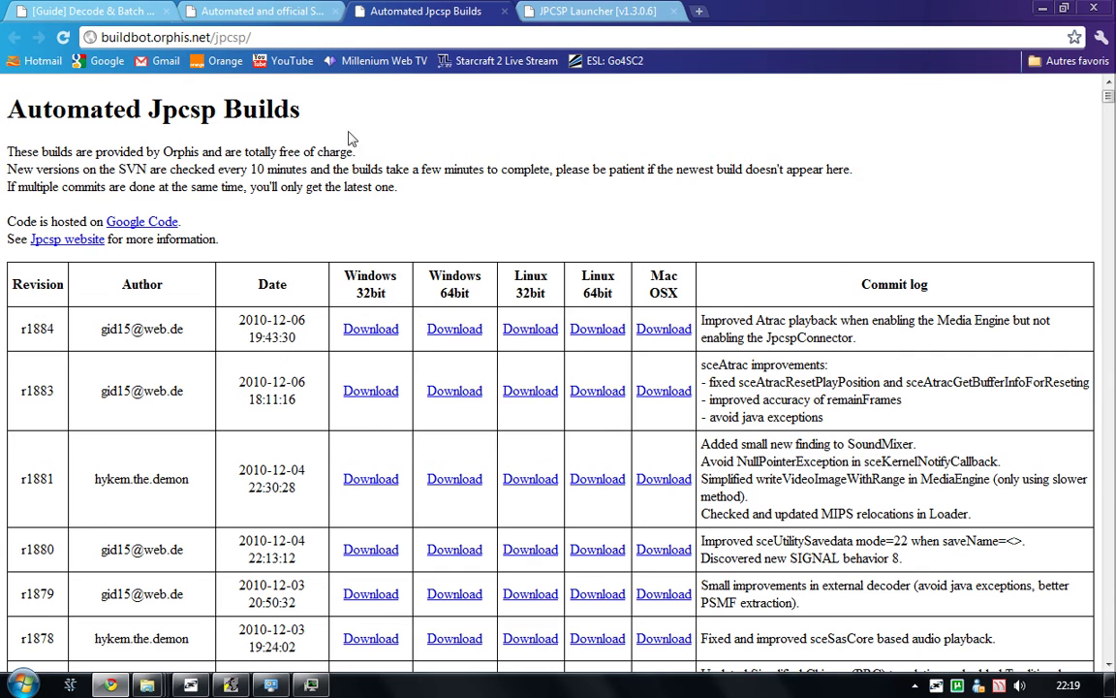
# Step: Look over the other thread tabs, then return to the Automated Jpcsp Builds tab
pyautogui.click(215, 13)
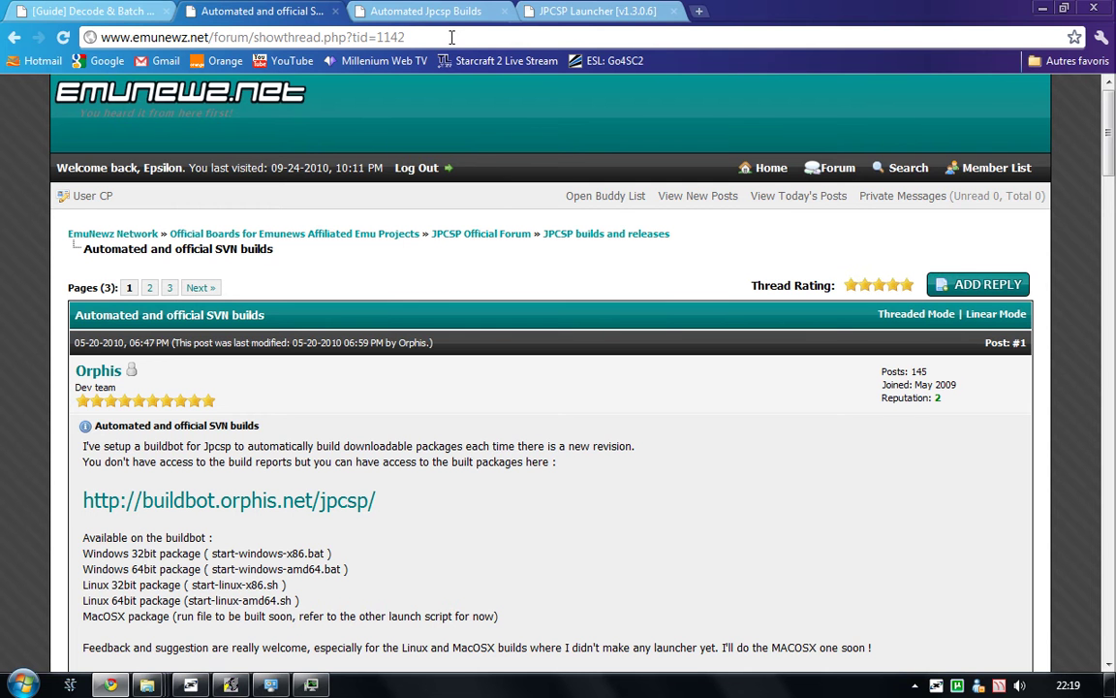
pyautogui.scroll(-1, 406, 491)
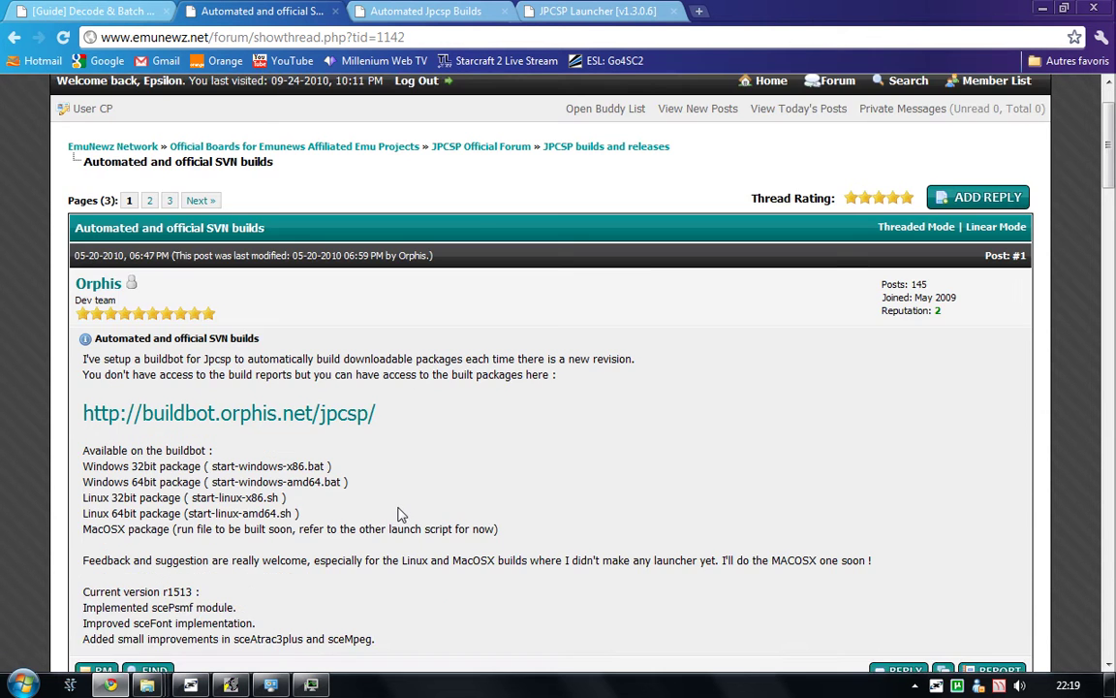
pyautogui.scroll(1, 402, 499)
pyautogui.hotkey('ctrl', 'Tab')
pyautogui.hotkey('ctrl', 'Tab')
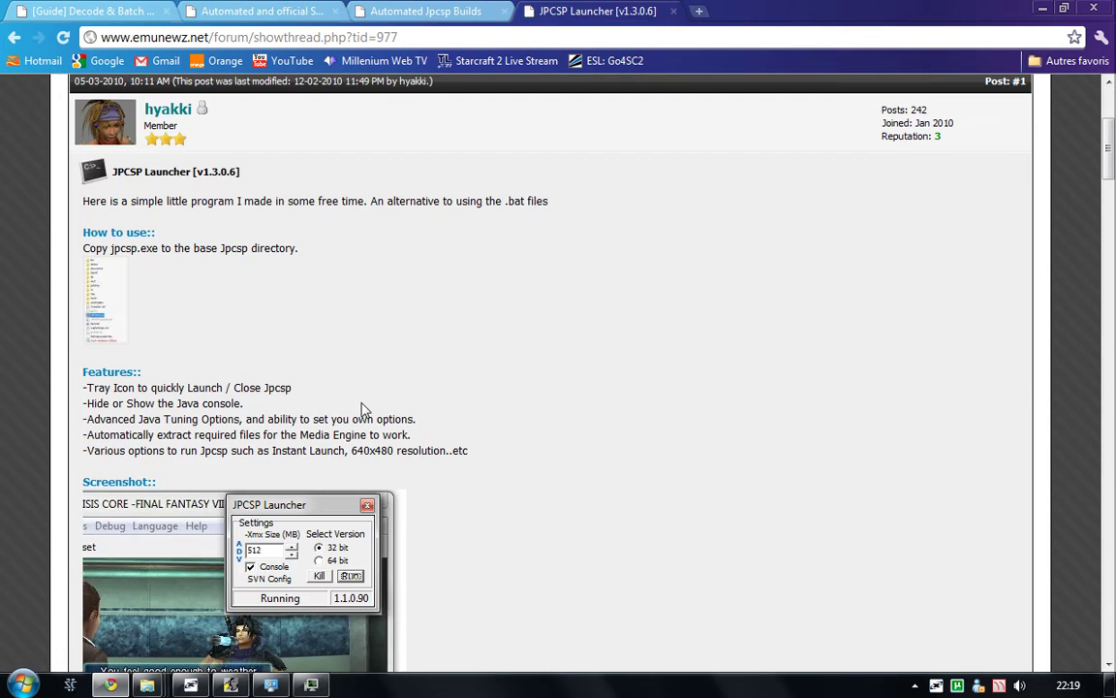
pyautogui.click(400, 14)
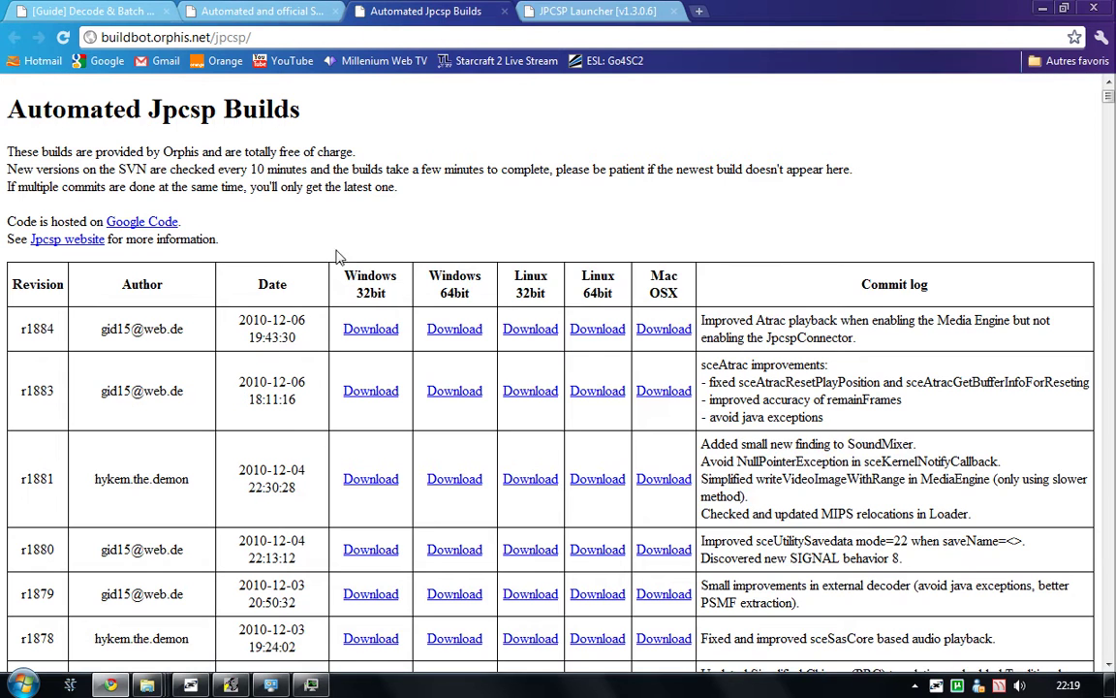
# Step: Save the r1884 Windows 32bit build as jpcsp-1884-windows-x86 (2).7z to the desktop
pyautogui.click(58, 330)
pyautogui.click(371, 331)
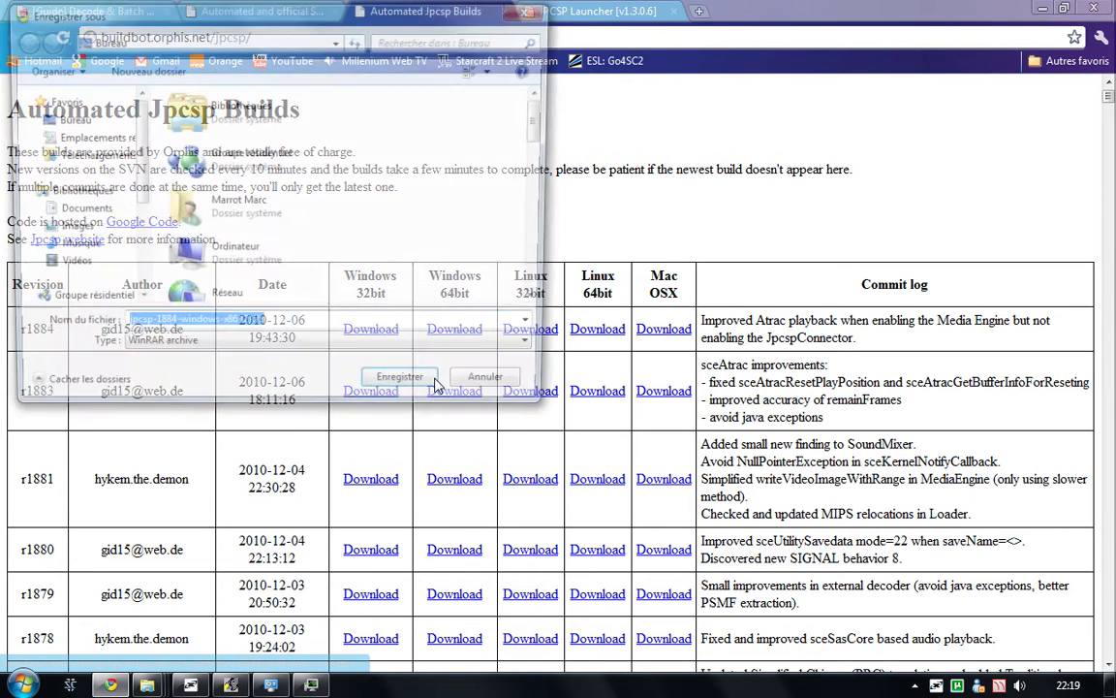
pyautogui.moveTo(289, 26); pyautogui.dragTo(701, 204)
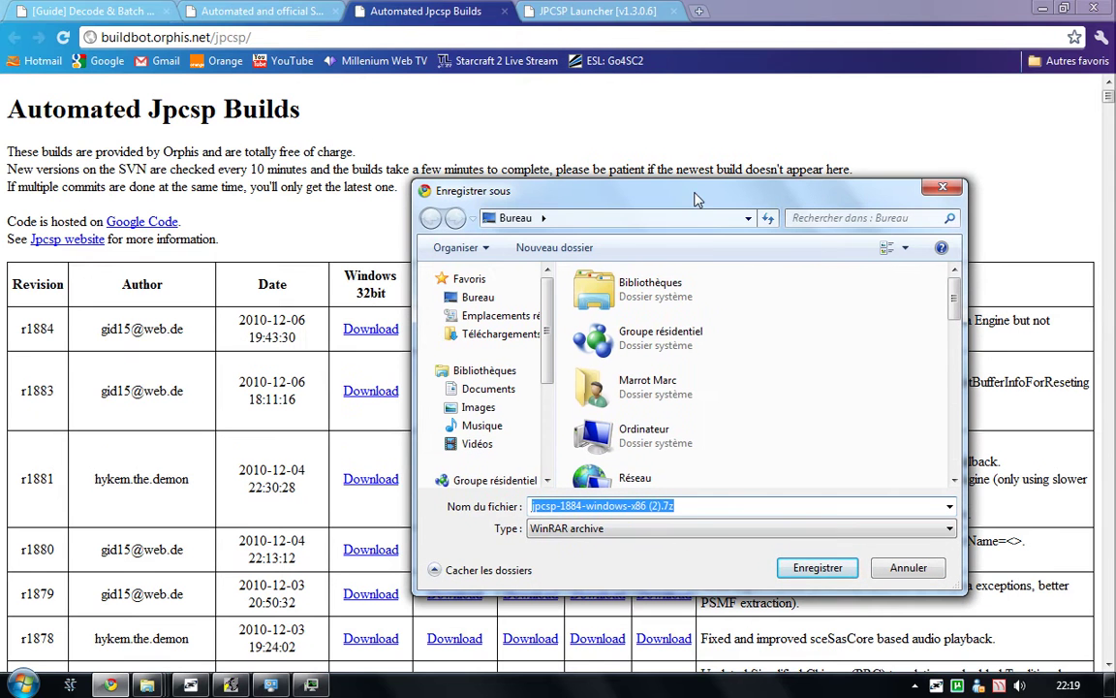
pyautogui.click(813, 575)
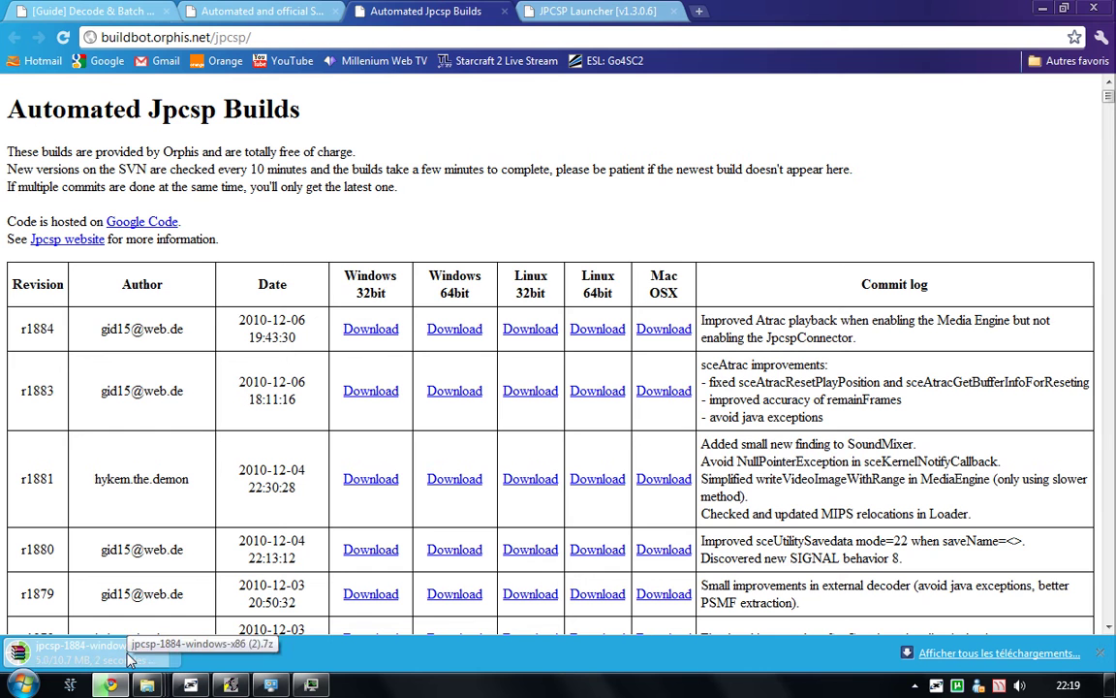
pyautogui.click(263, 11)
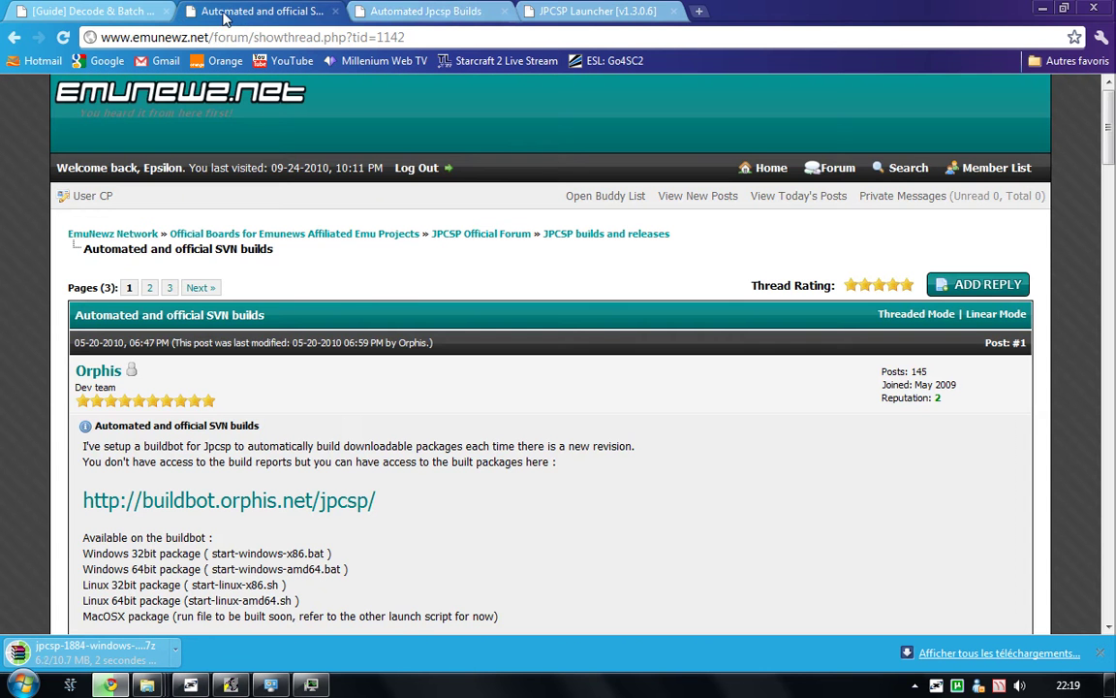
# Step: Download JPCSP Launcher v1.3.0.6.zip from the Launcher thread's Latest Version section
pyautogui.click(590, 14)
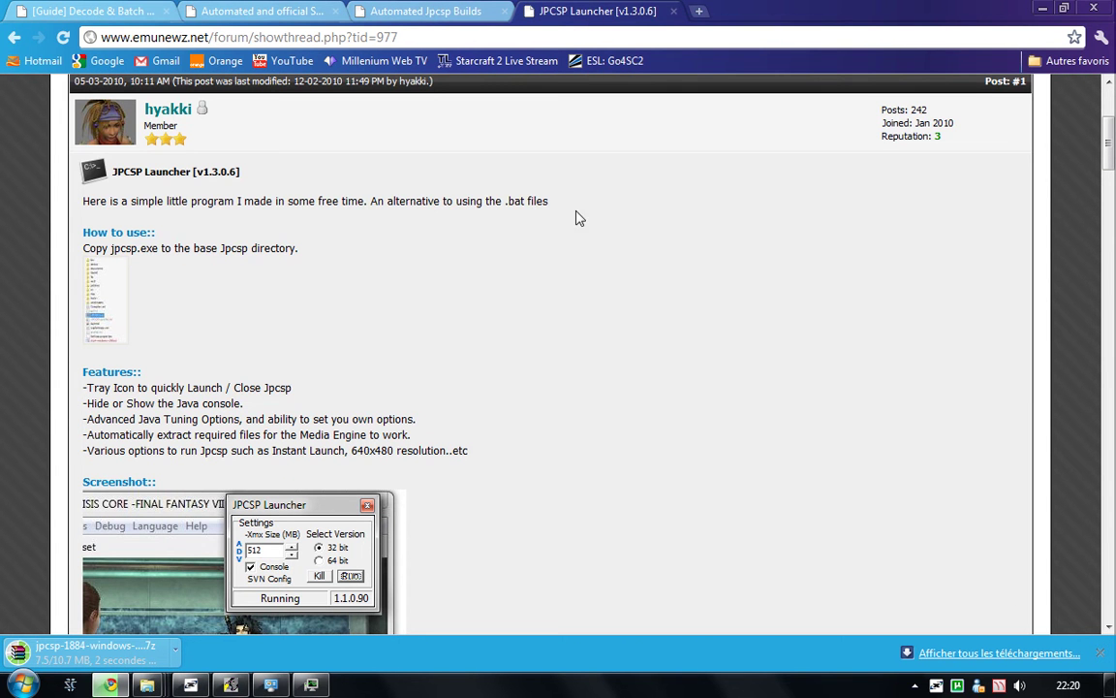
pyautogui.scroll(-3, 583, 335)
pyautogui.scroll(-5, 581, 344)
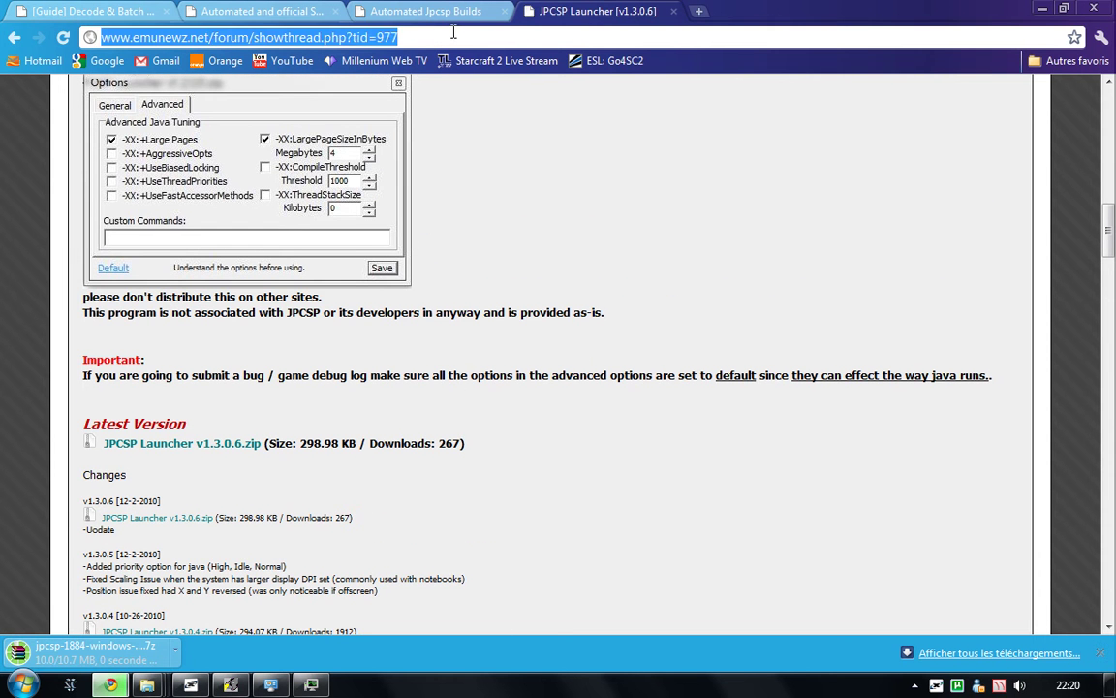
pyautogui.click(225, 444)
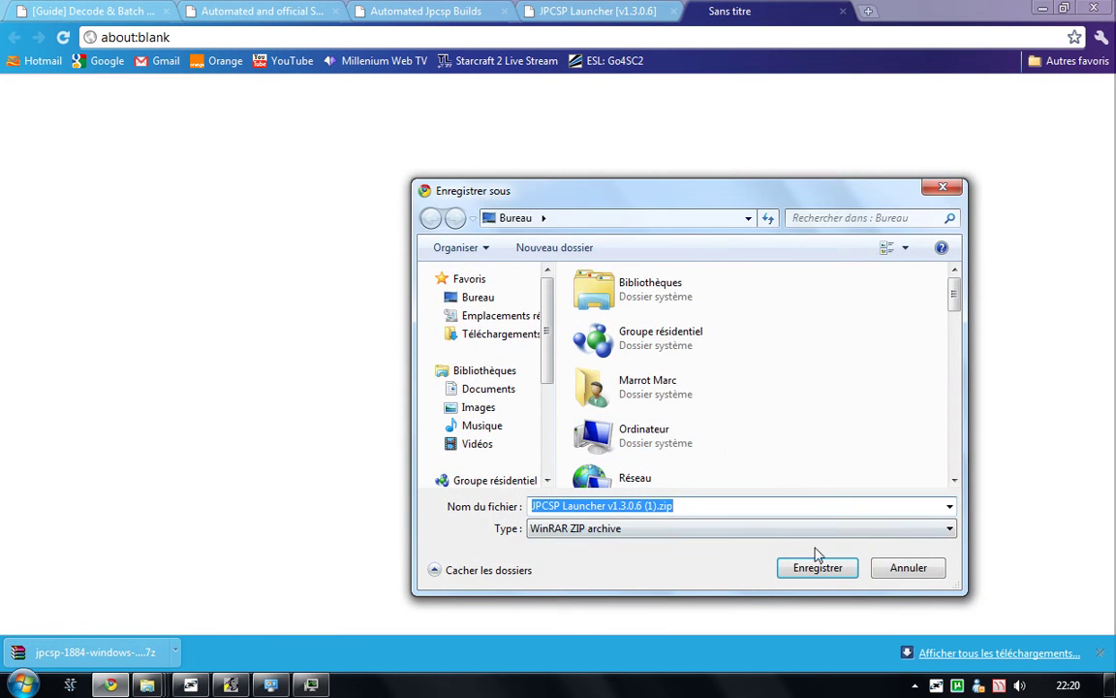
# Step: Remove ' (1)' from the file name and save, overwriting the existing launcher zip
pyautogui.click(617, 505)
pyautogui.press('BackSpace')
pyautogui.press('Delete')
pyautogui.press('Delete')
pyautogui.press('Delete')
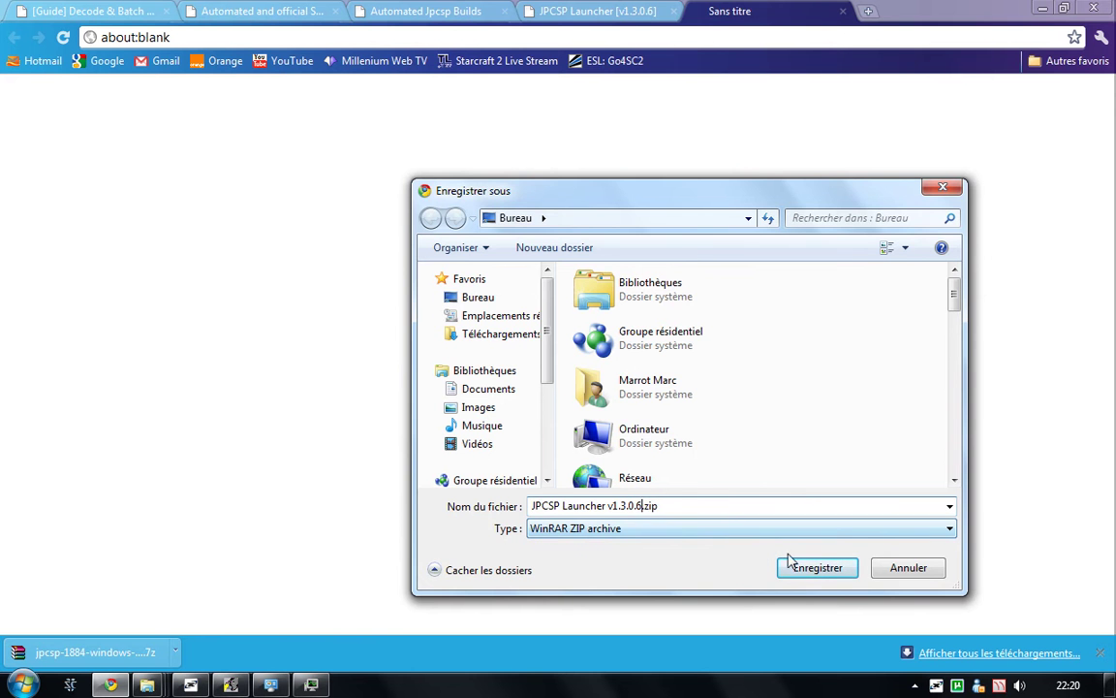
pyautogui.click(789, 565)
pyautogui.click(607, 350)
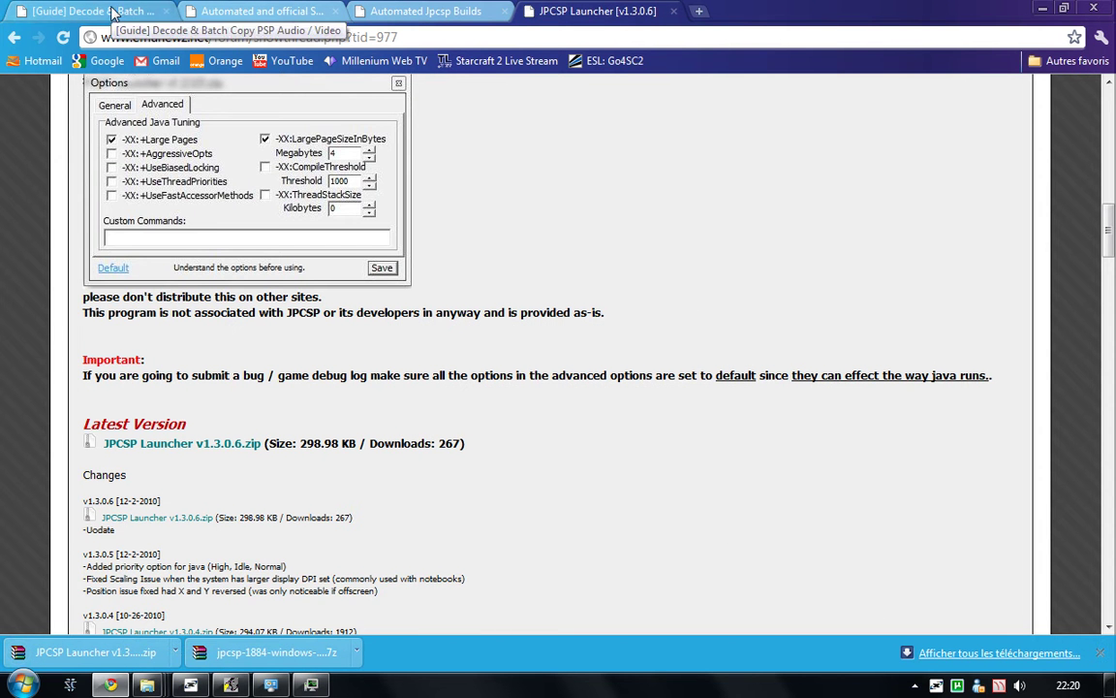
# Step: Close the Jpcsp Builds tab and follow the guide's 'Sony SonicStage Download Here' link
pyautogui.click(419, 11)
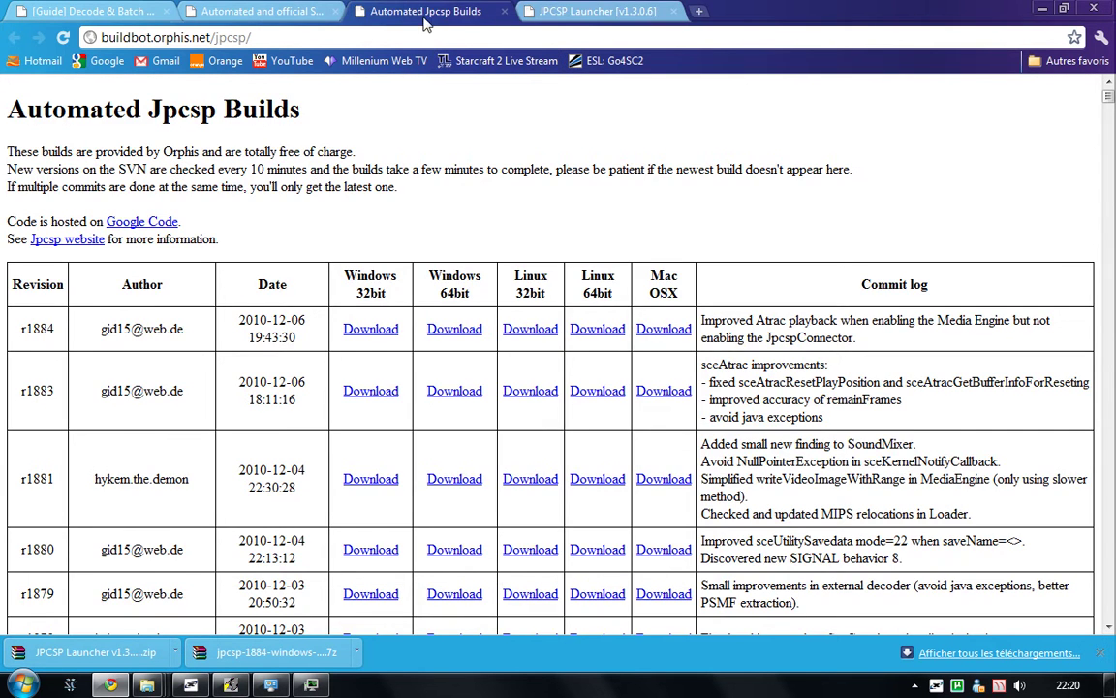
pyautogui.click(503, 10)
pyautogui.click(265, 14)
pyautogui.click(133, 14)
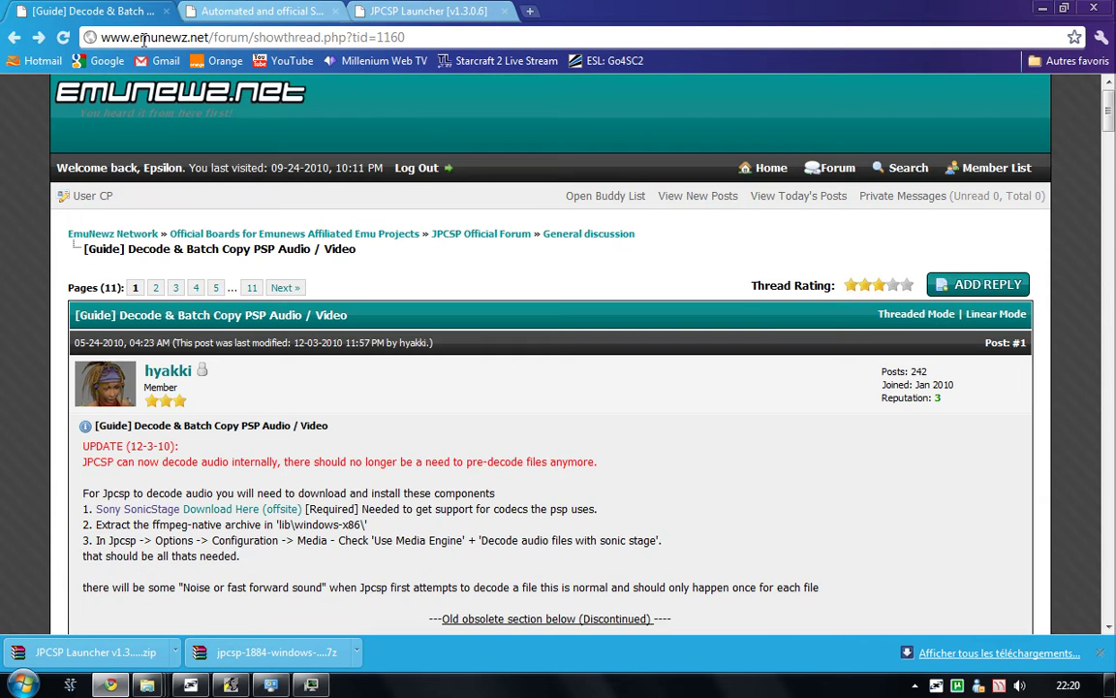
pyautogui.scroll(-1, 405, 582)
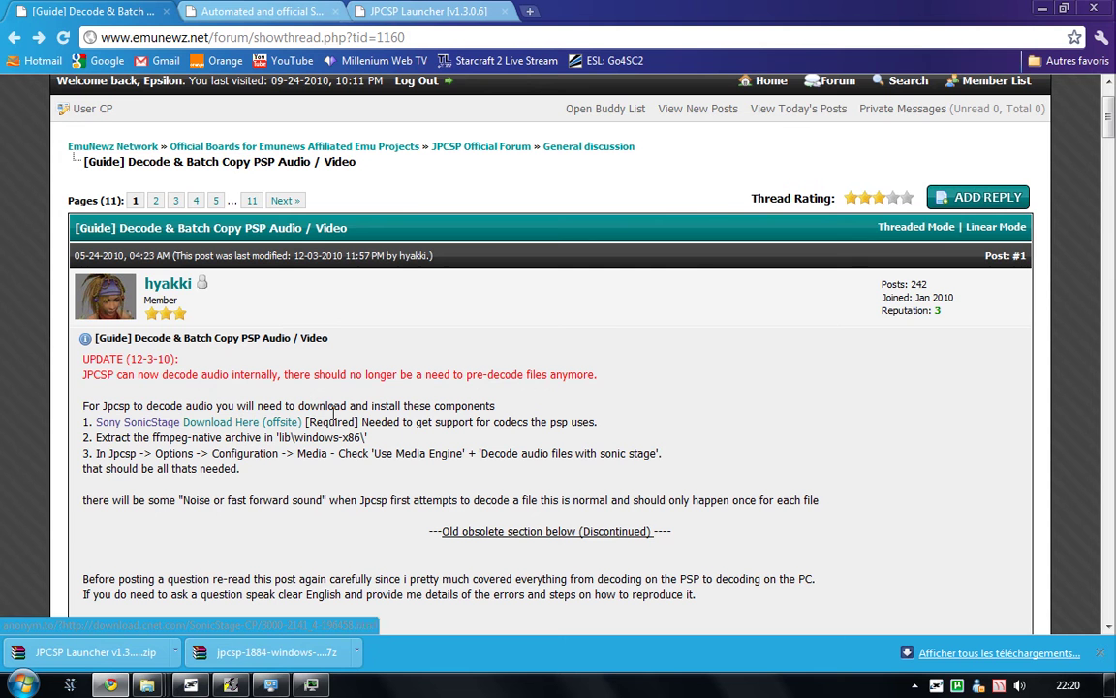
pyautogui.click(247, 421)
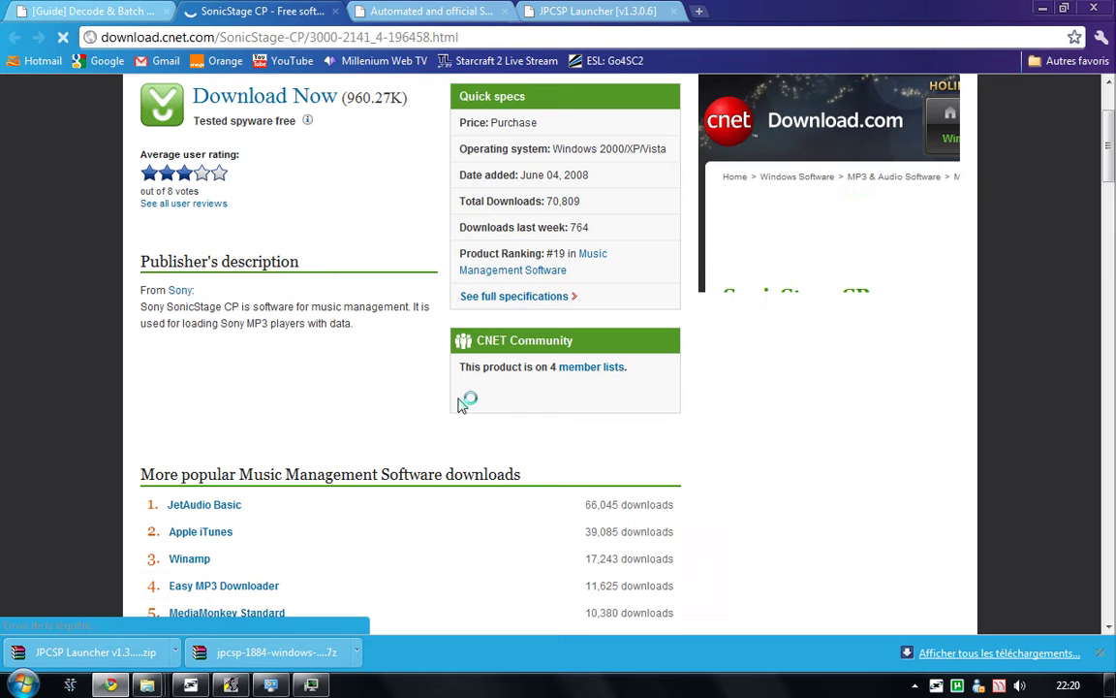
# Step: Download SonicStageInstaller.exe without the ' (1)' suffix, replacing the earlier copy
pyautogui.click(290, 109)
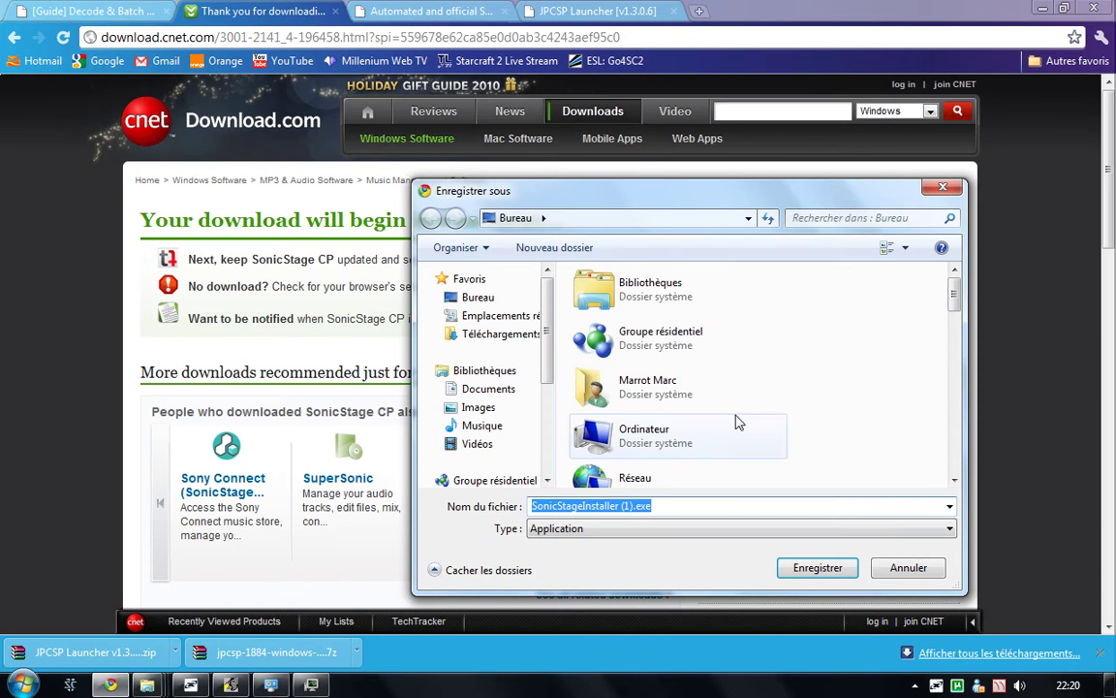
pyautogui.click(621, 506)
pyautogui.press('BackSpace')
pyautogui.press('Delete')
pyautogui.press('Delete')
pyautogui.press('Delete')
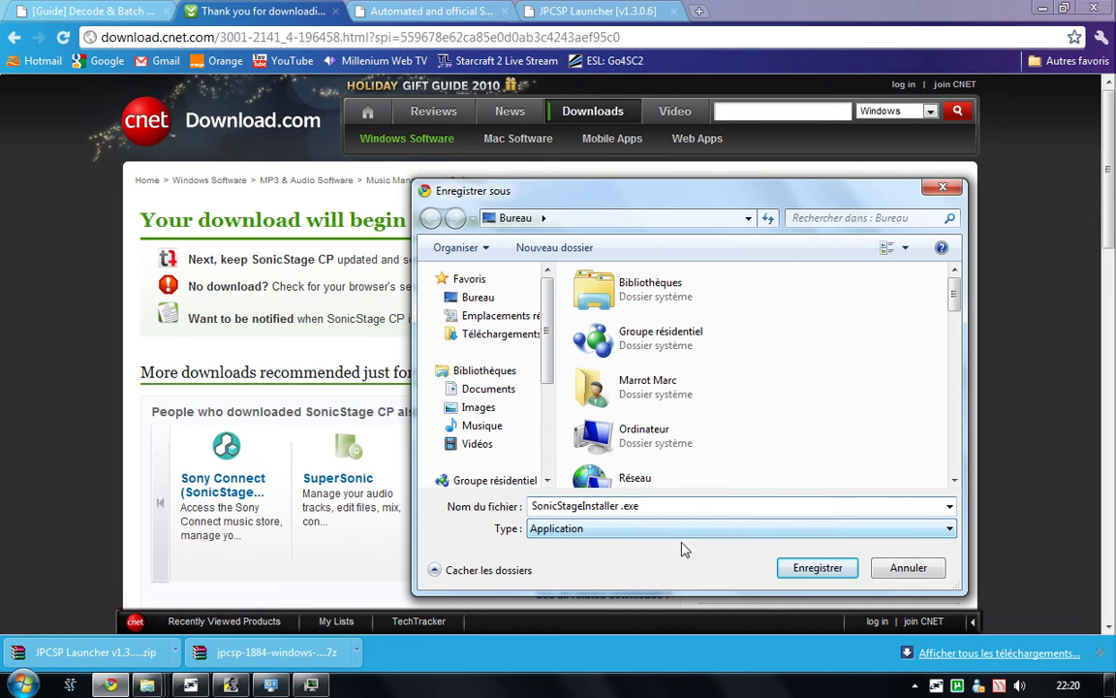
pyautogui.click(814, 568)
pyautogui.click(607, 351)
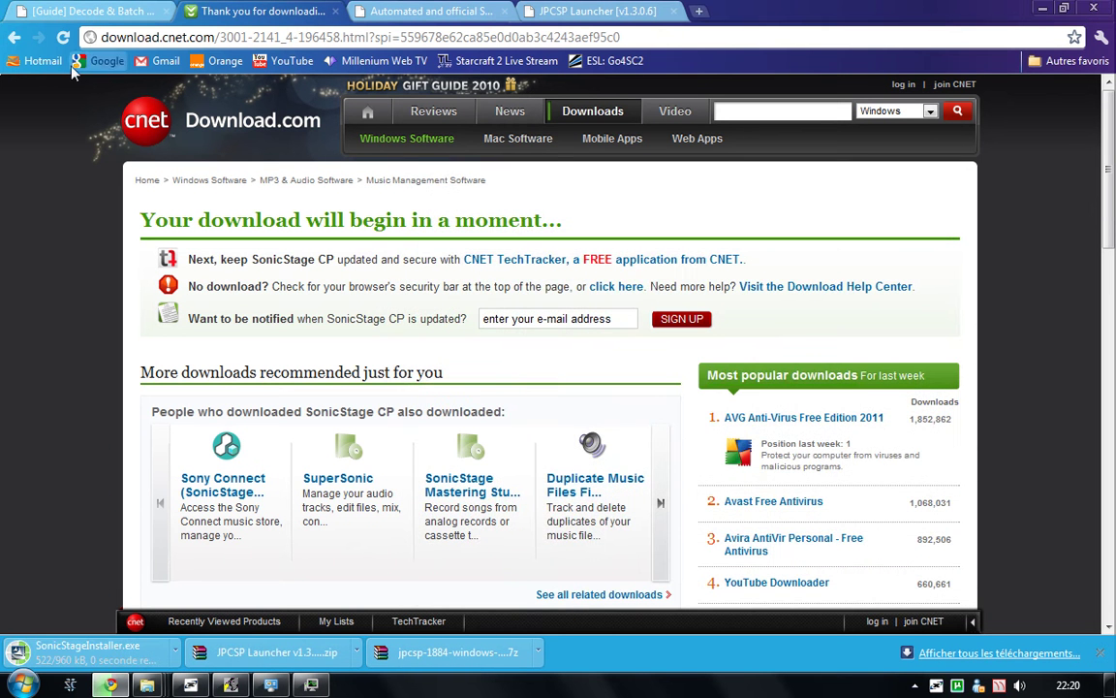
# Step: Return to the [Guide] Decode & Batch Copy tab and open the downloaded jpcsp-1884 archive
pyautogui.click(91, 10)
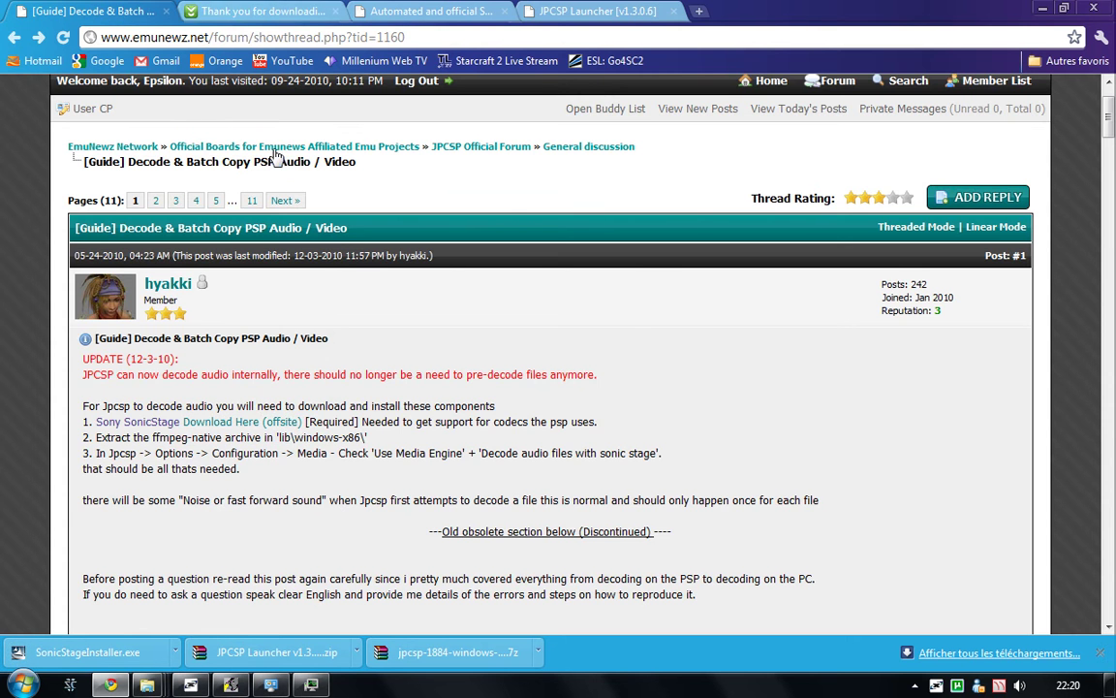
pyautogui.click(259, 16)
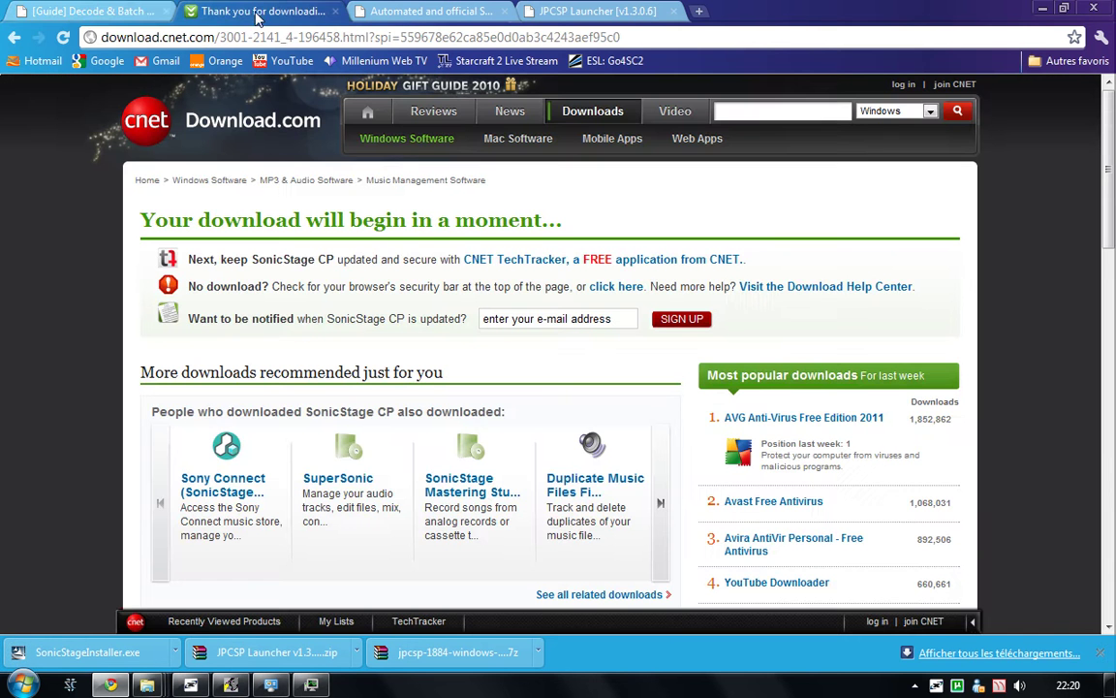
pyautogui.click(106, 12)
pyautogui.click(389, 37)
pyautogui.click(390, 37)
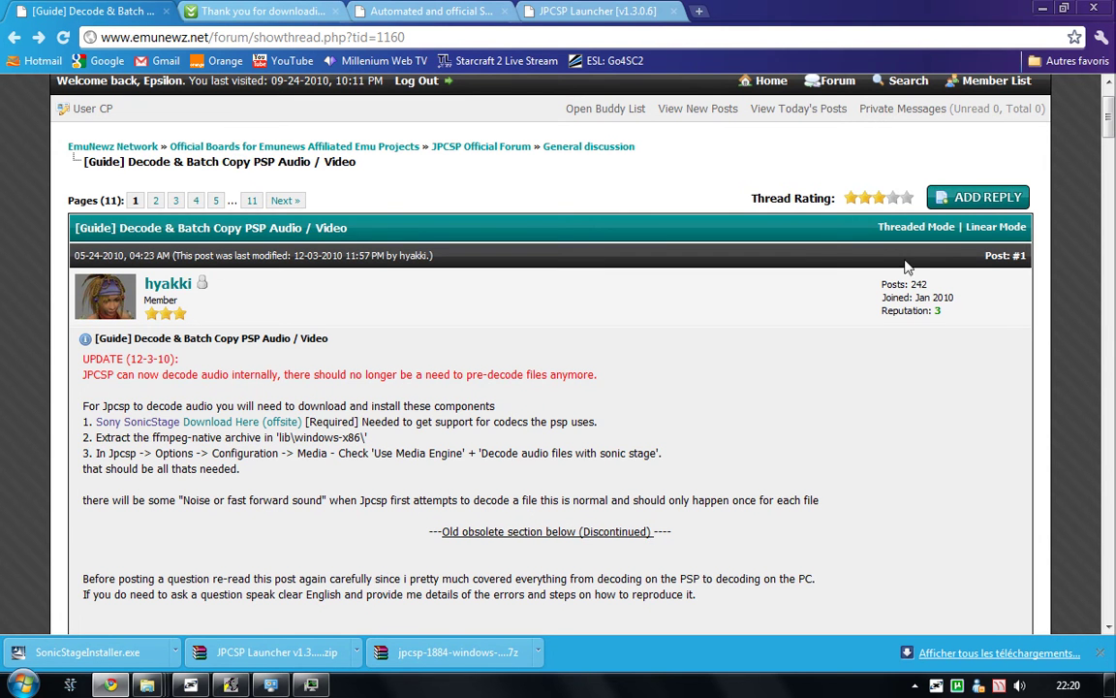
pyautogui.click(456, 652)
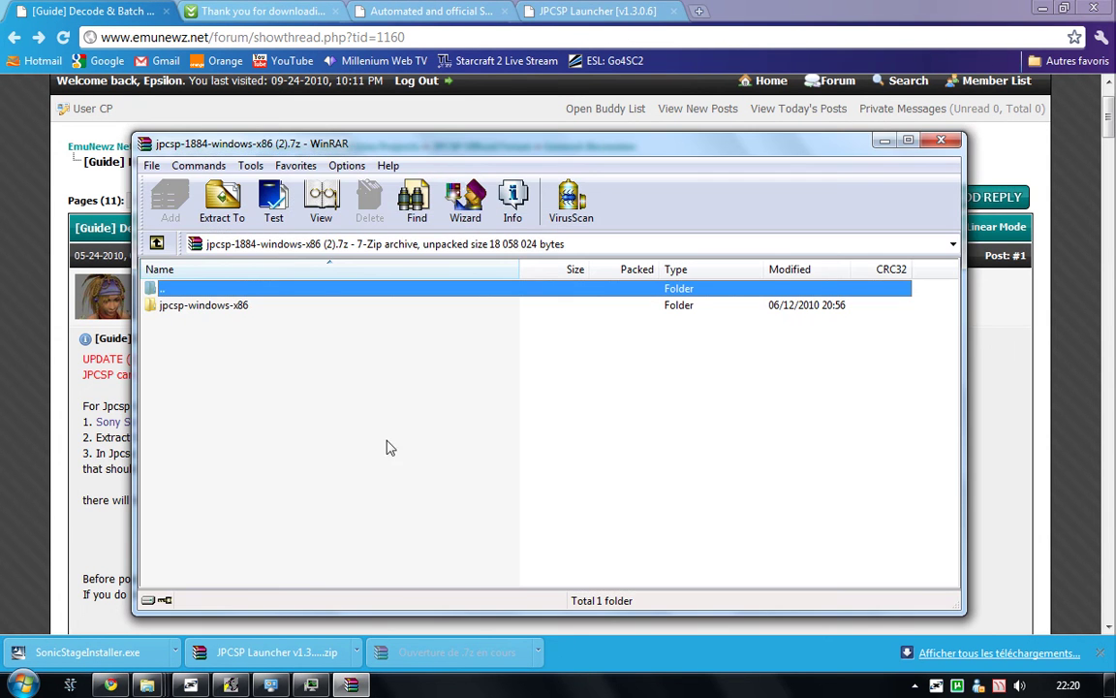
# Step: Extract jpcsp-windows-x86 to D:\Emulation, choosing Yes to All to overwrite existing files
pyautogui.click(199, 306)
pyautogui.rightClick(199, 308)
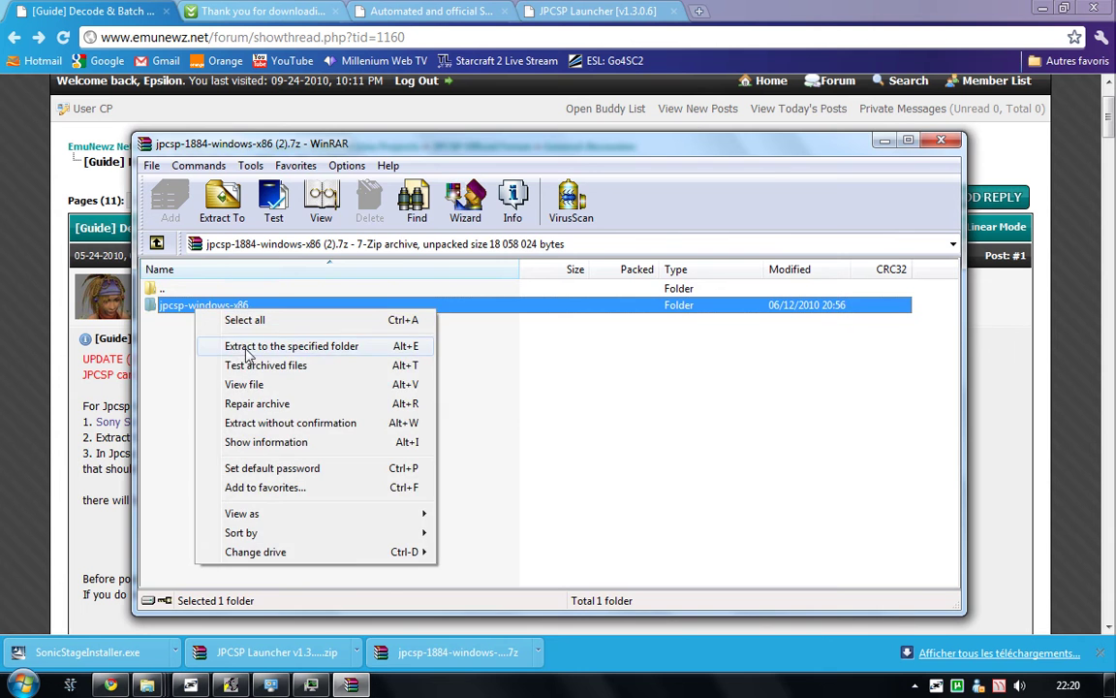
pyautogui.click(250, 347)
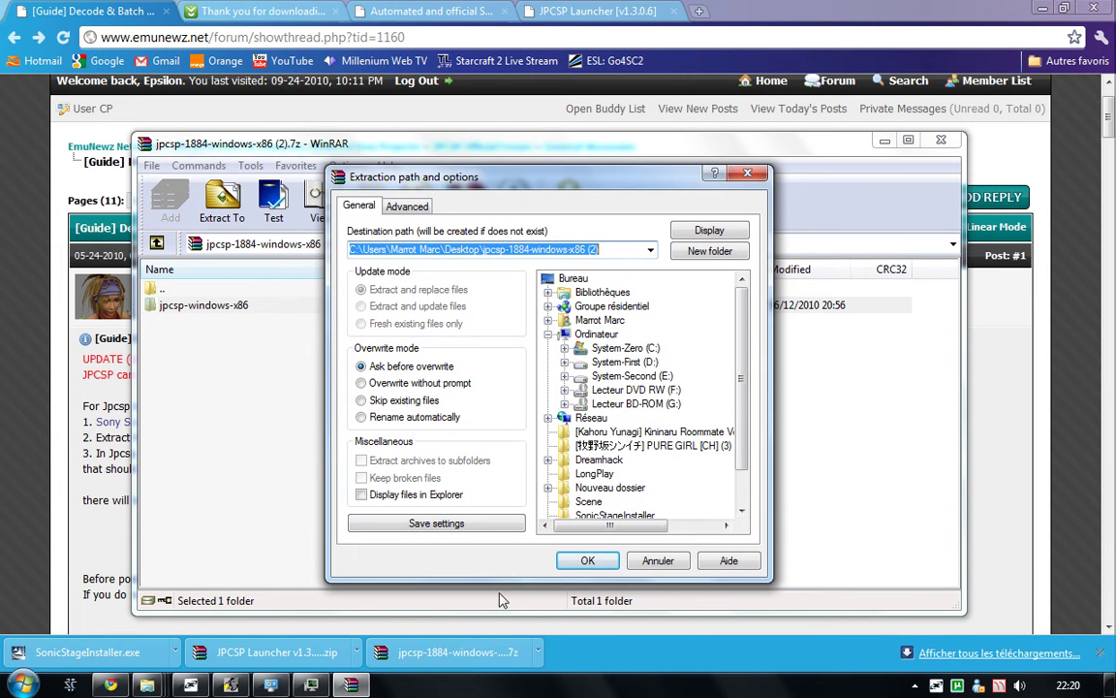
pyautogui.click(564, 361)
pyautogui.click(581, 361)
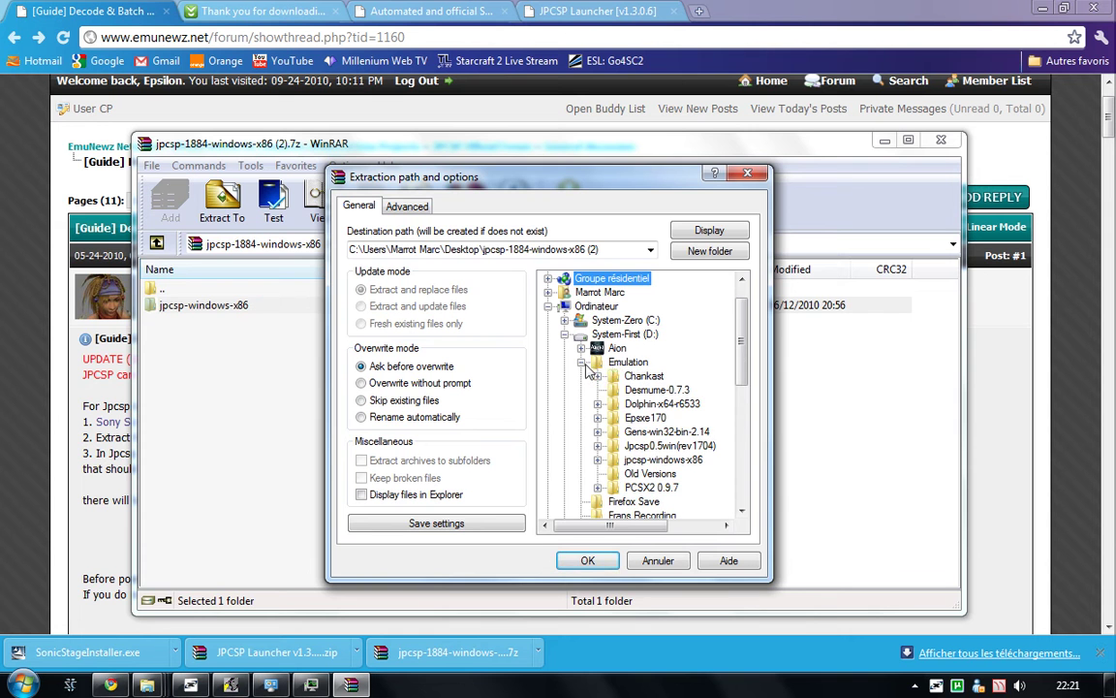
pyautogui.click(628, 362)
pyautogui.click(576, 560)
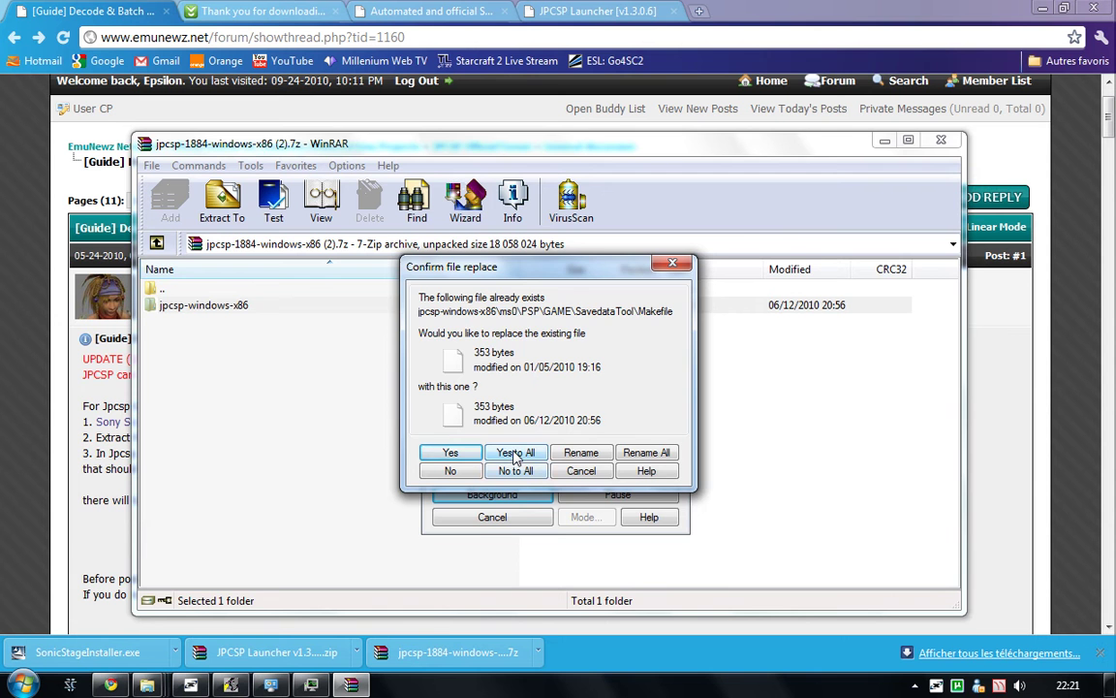
pyautogui.click(526, 473)
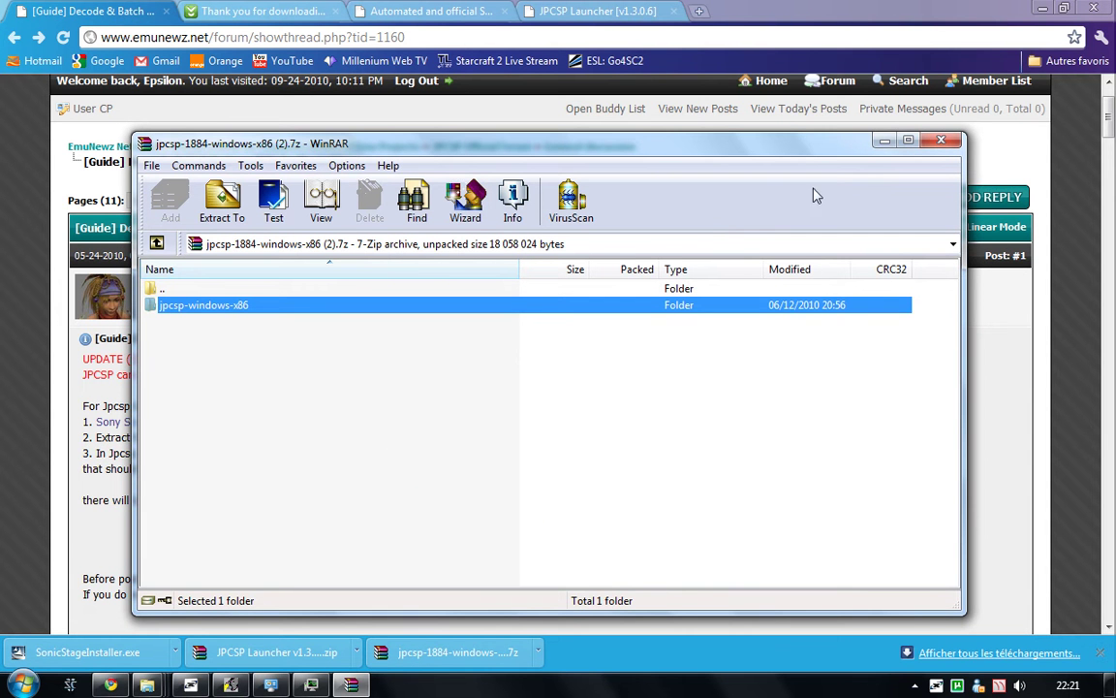
# Step: From the jpcsp-windows-x86 Explorer window, go up to D:\Emulation and delete that folder
pyautogui.click(146, 685)
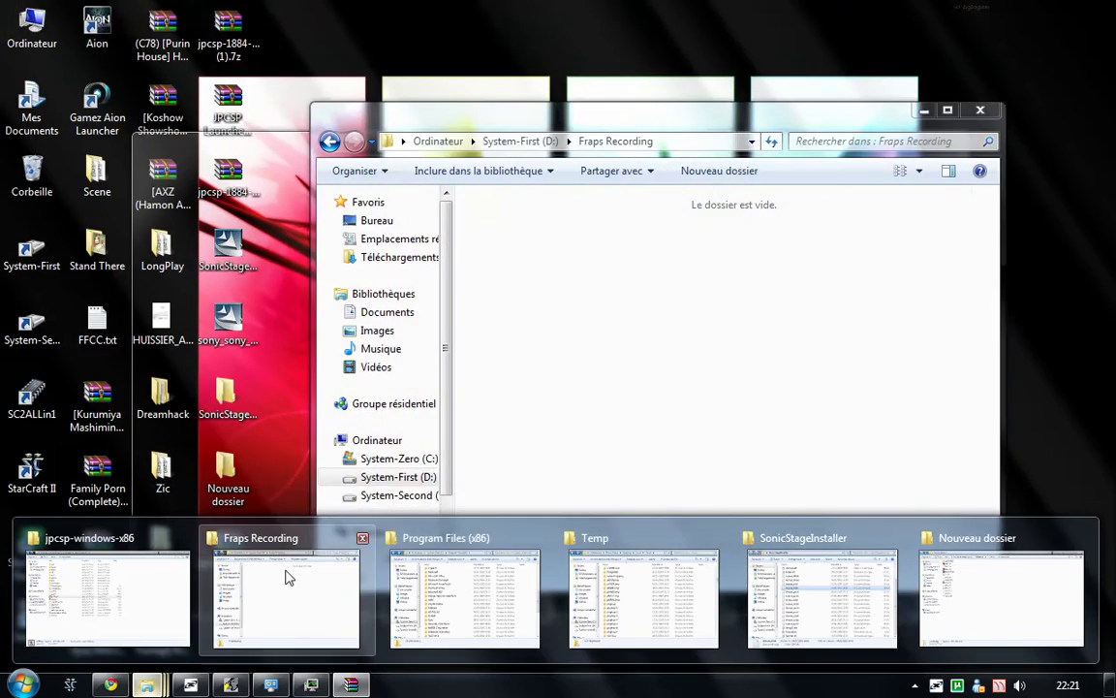
pyautogui.click(107, 596)
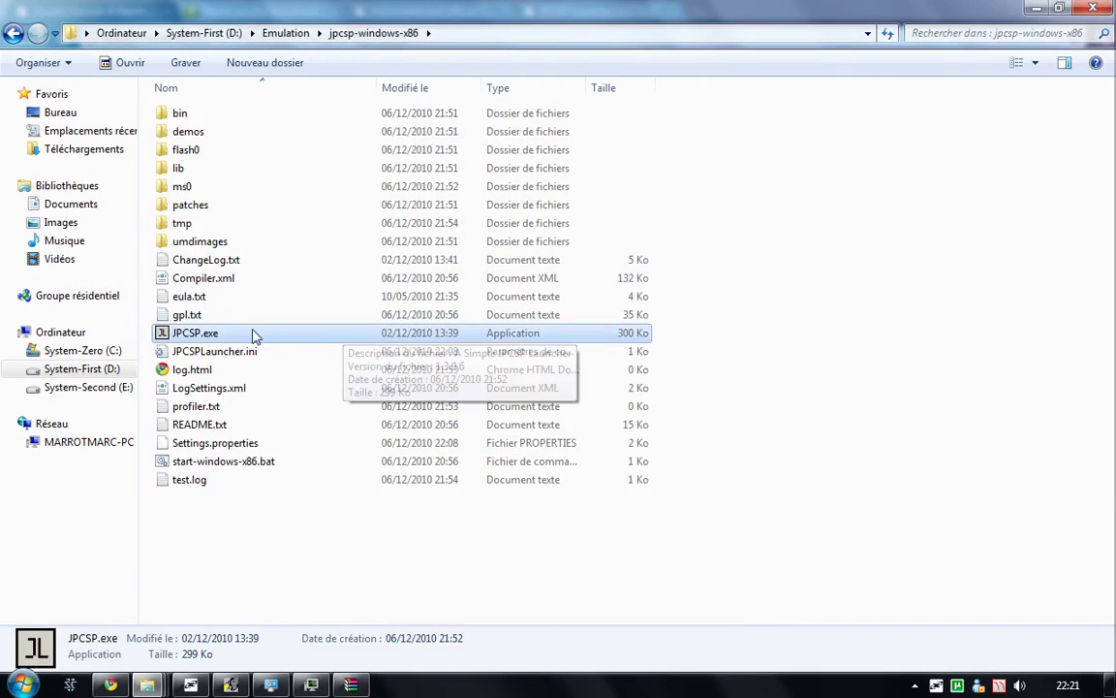
pyautogui.press('BackSpace')
pyautogui.press('Delete')
pyautogui.press('Return')
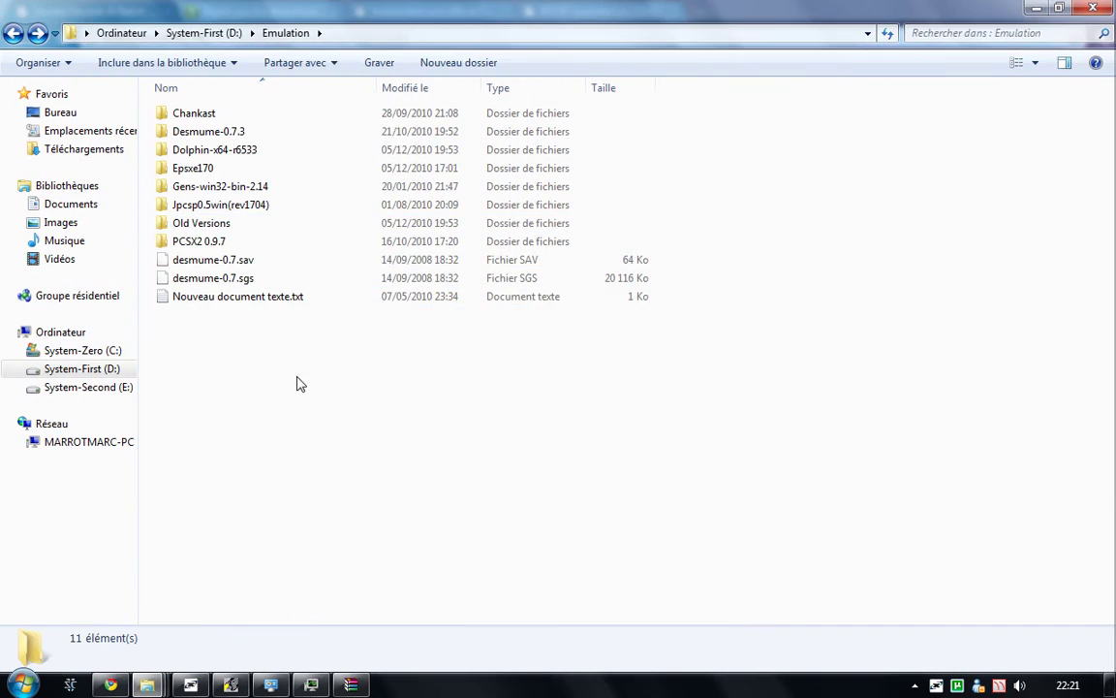
# Step: Back in WinRAR, extract jpcsp-windows-x86 once more to D:\Emulation
pyautogui.click(110, 685)
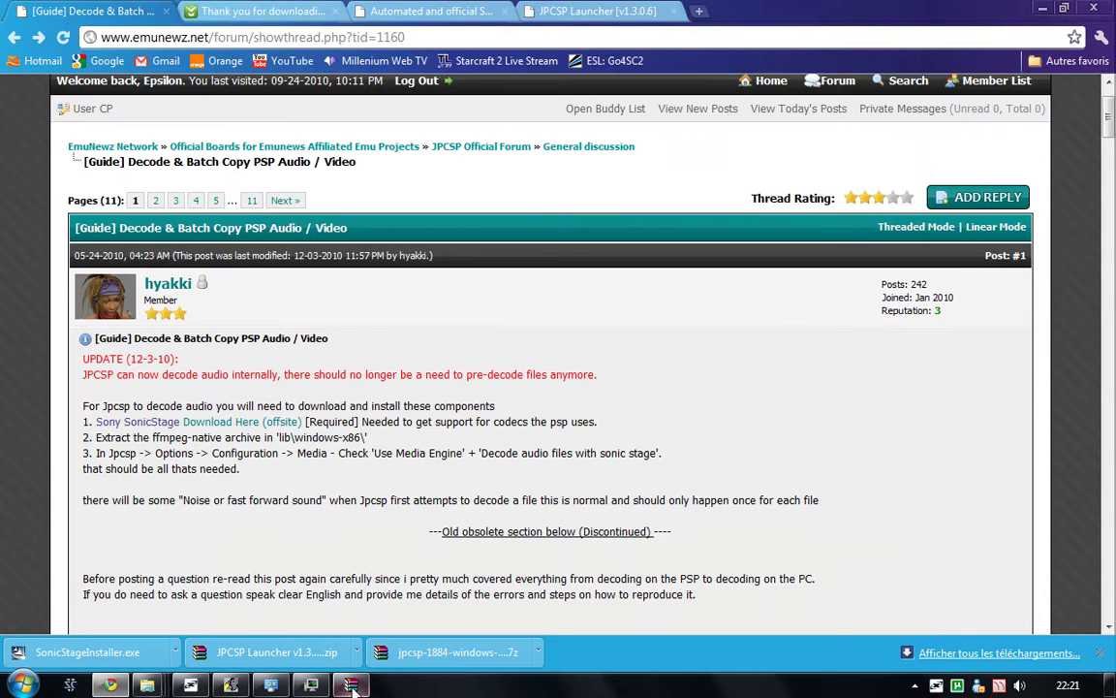
pyautogui.click(351, 685)
pyautogui.rightClick(215, 305)
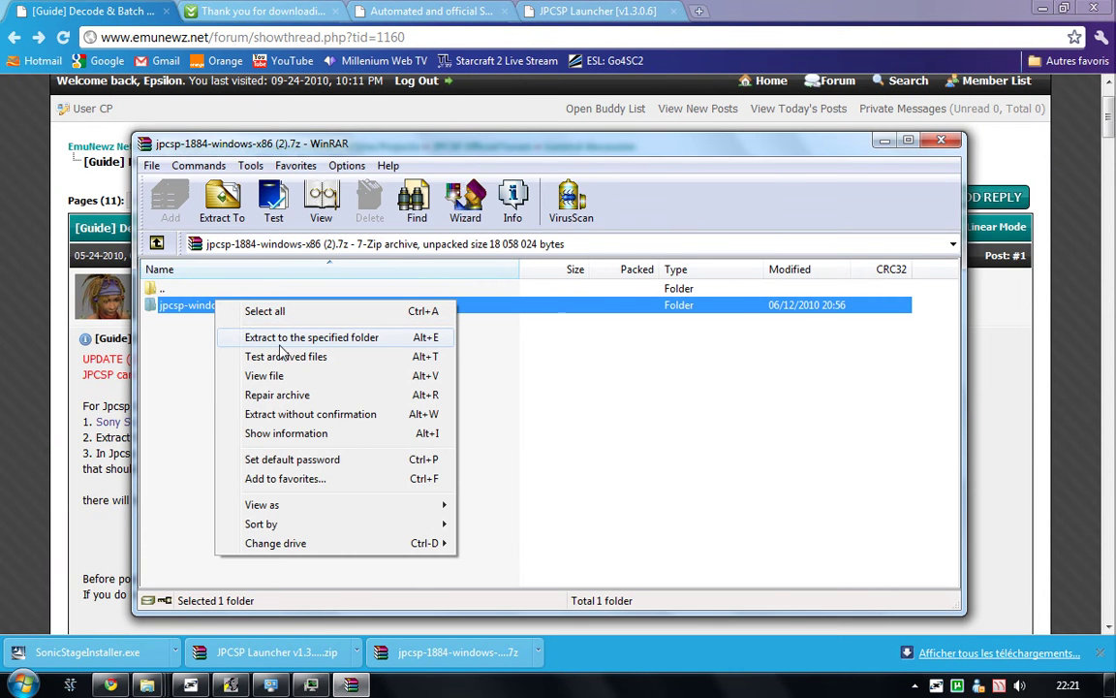
pyautogui.click(287, 341)
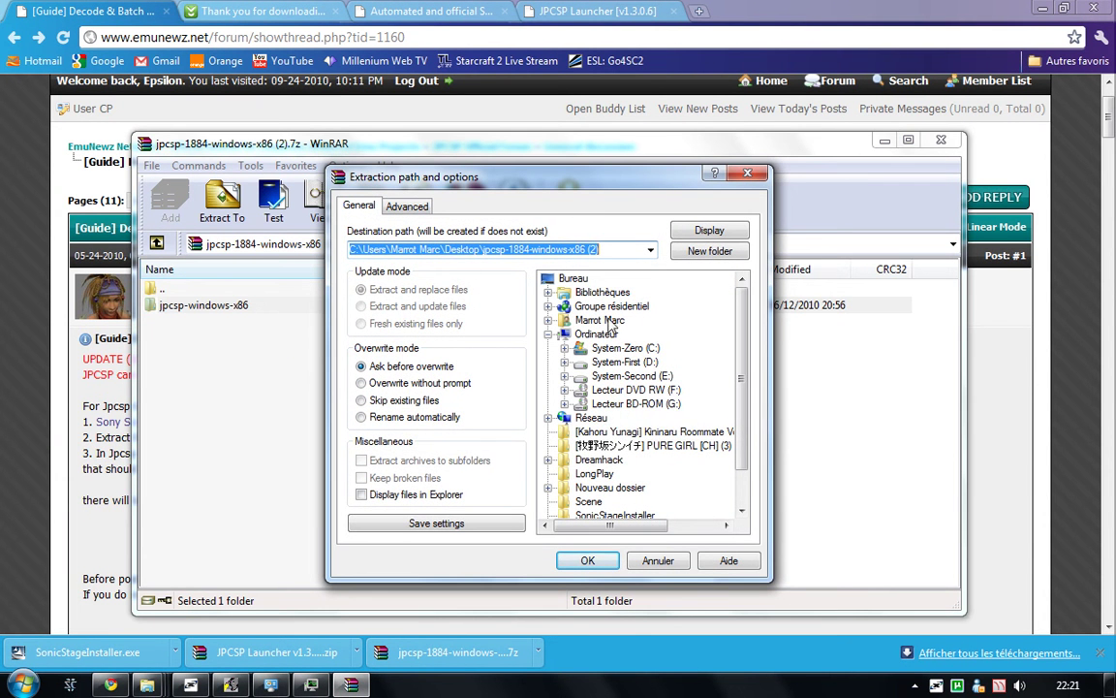
pyautogui.click(565, 376)
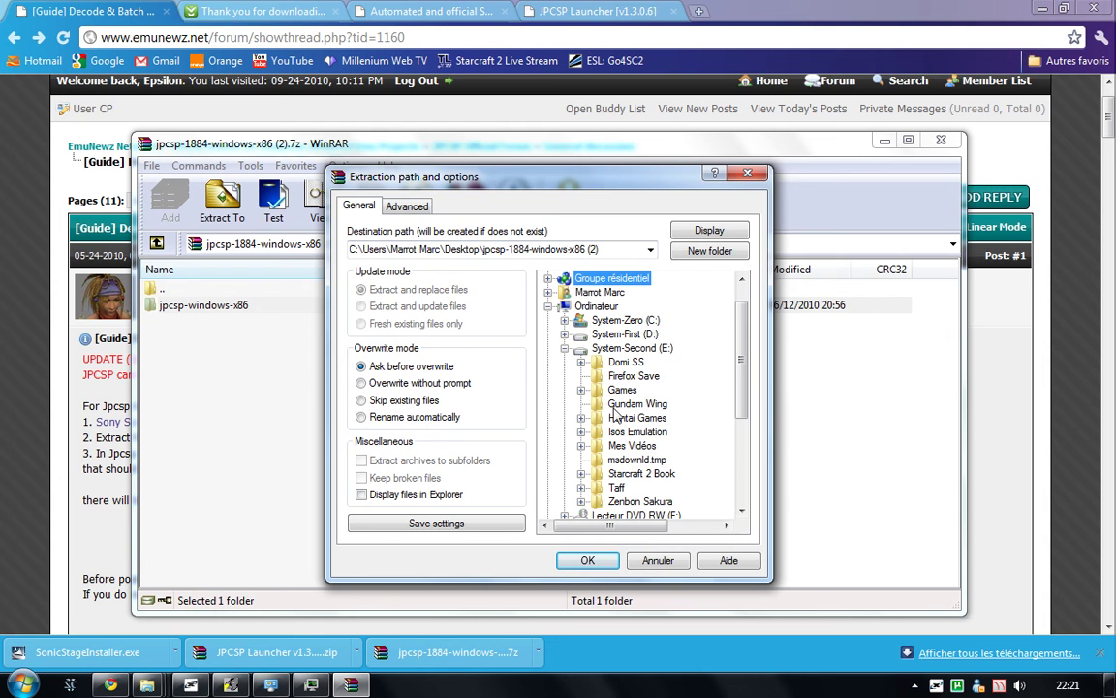
pyautogui.click(565, 334)
pyautogui.click(628, 362)
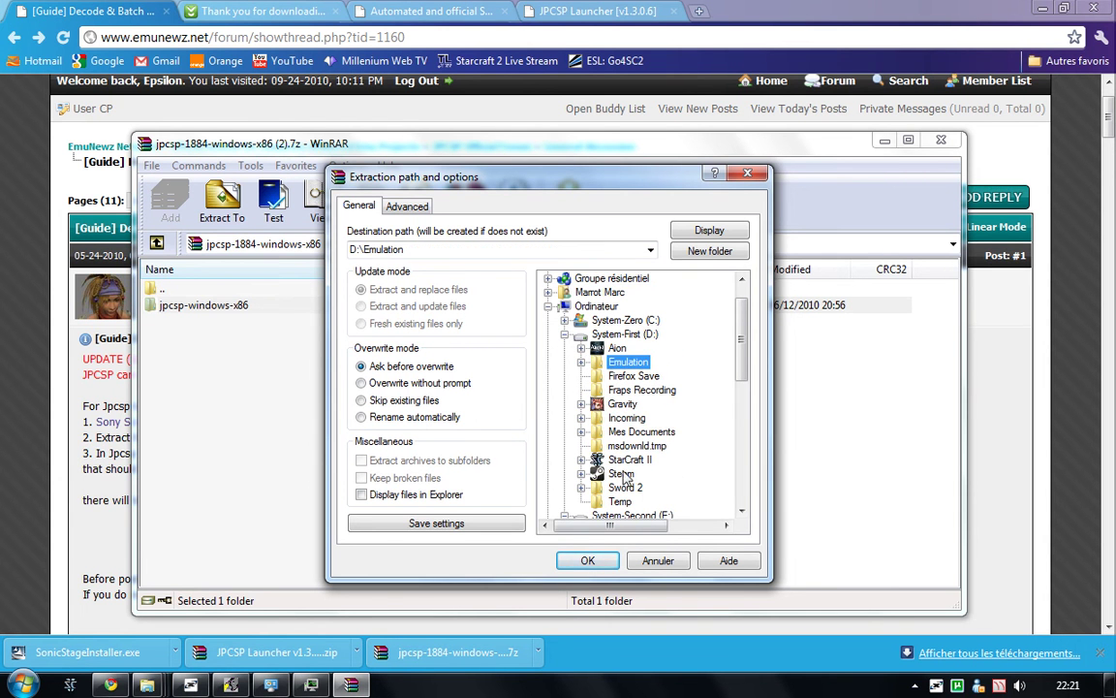
pyautogui.click(587, 560)
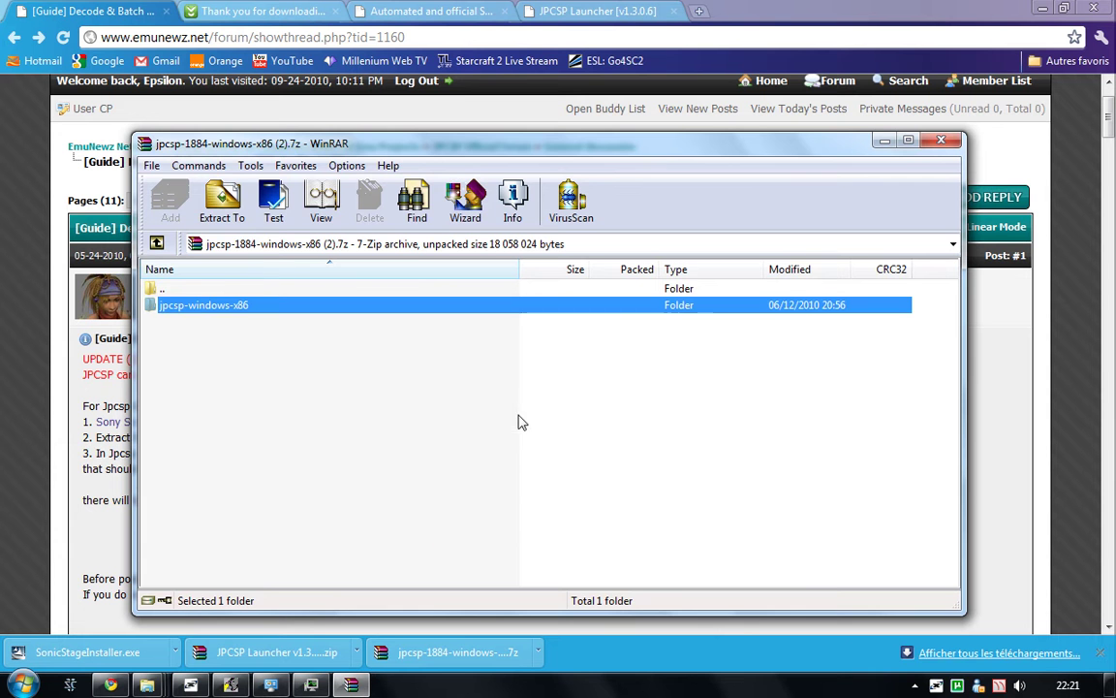
# Step: Open the JPCSP Launcher zip and choose to extract all three files to a specified folder
pyautogui.click(300, 656)
pyautogui.moveTo(158, 279); pyautogui.dragTo(106, 224)
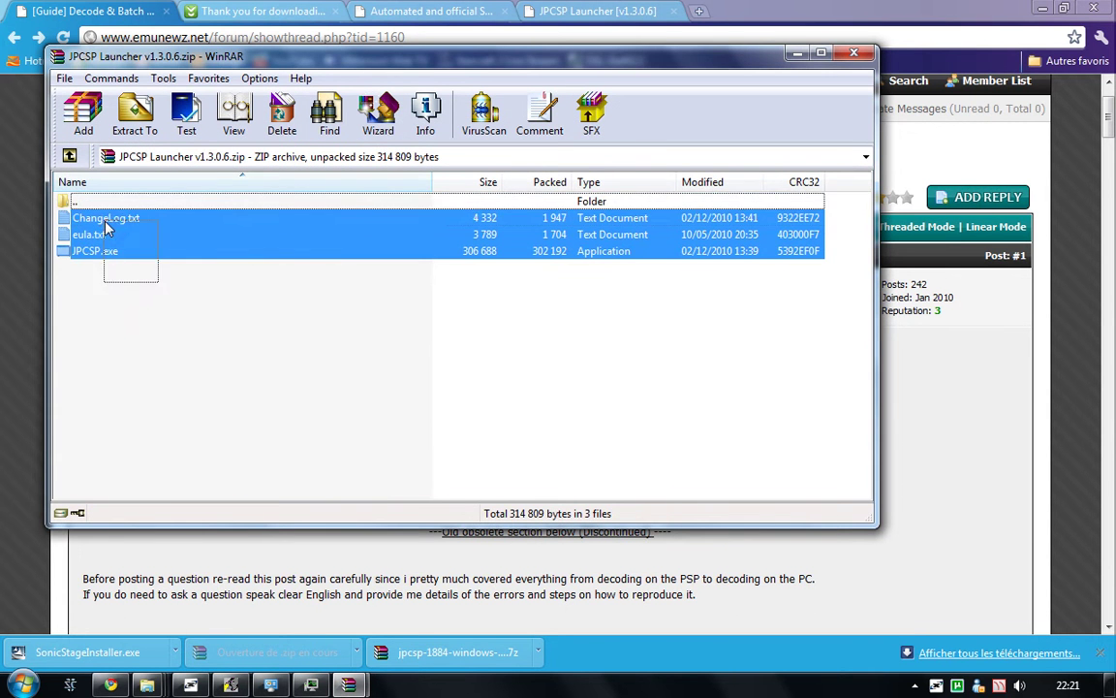
pyautogui.rightClick(102, 221)
pyautogui.click(145, 276)
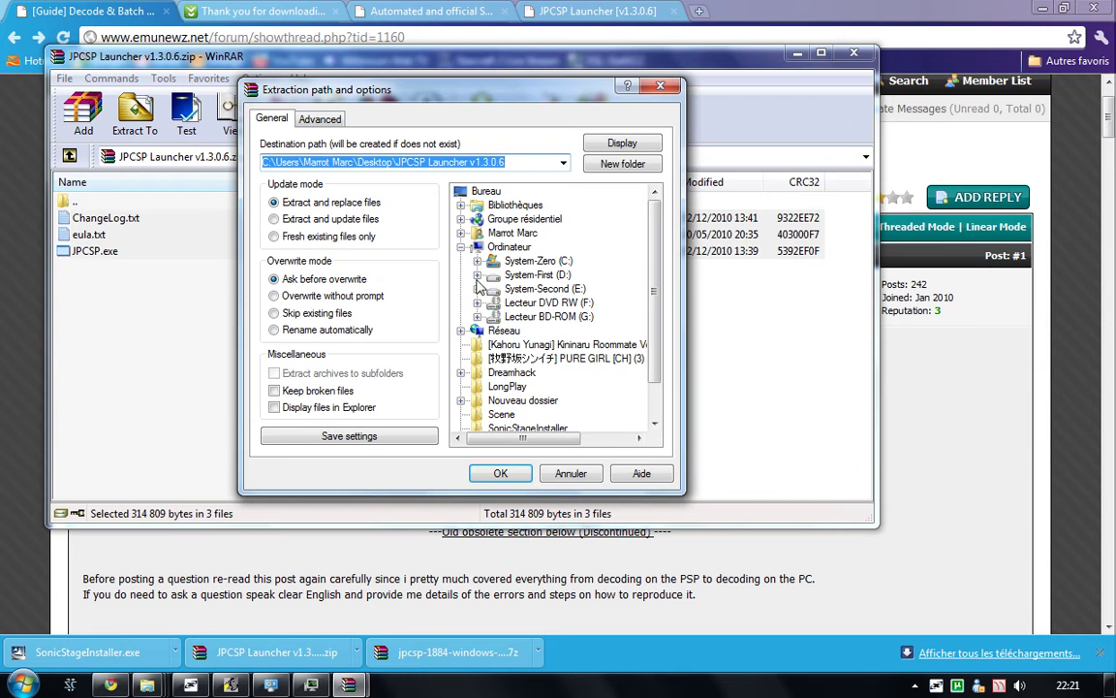
# Step: Set the destination to D:\Emulation\jpcsp-windows-x86, extract, and close the archive
pyautogui.click(477, 276)
pyautogui.click(495, 276)
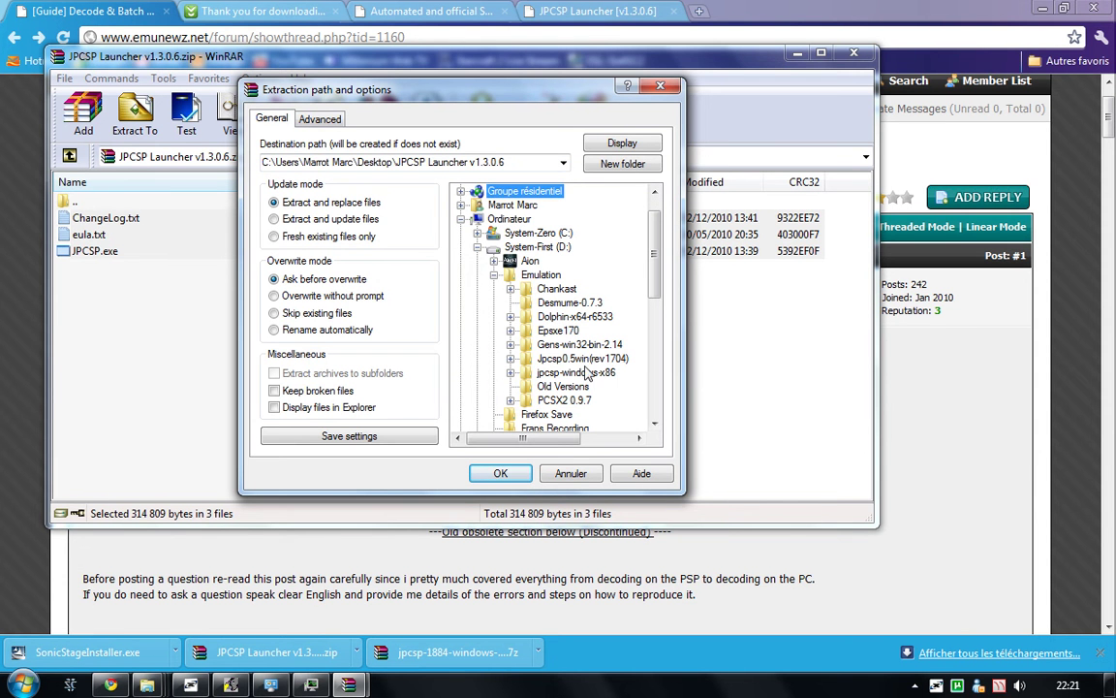
pyautogui.click(585, 374)
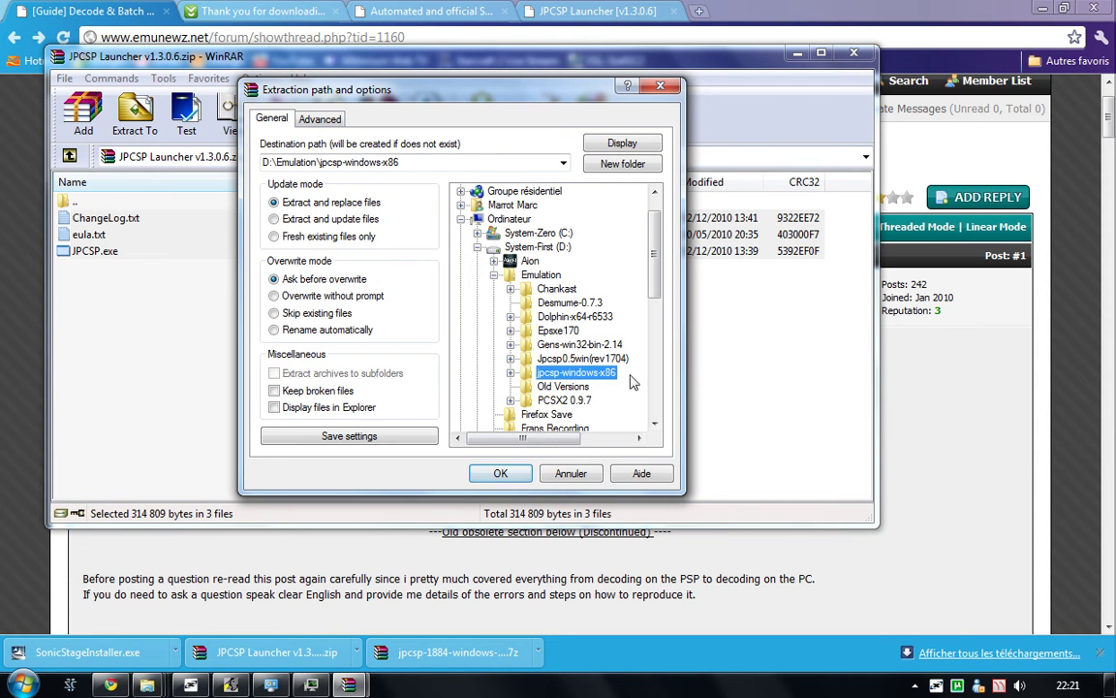
pyautogui.click(515, 472)
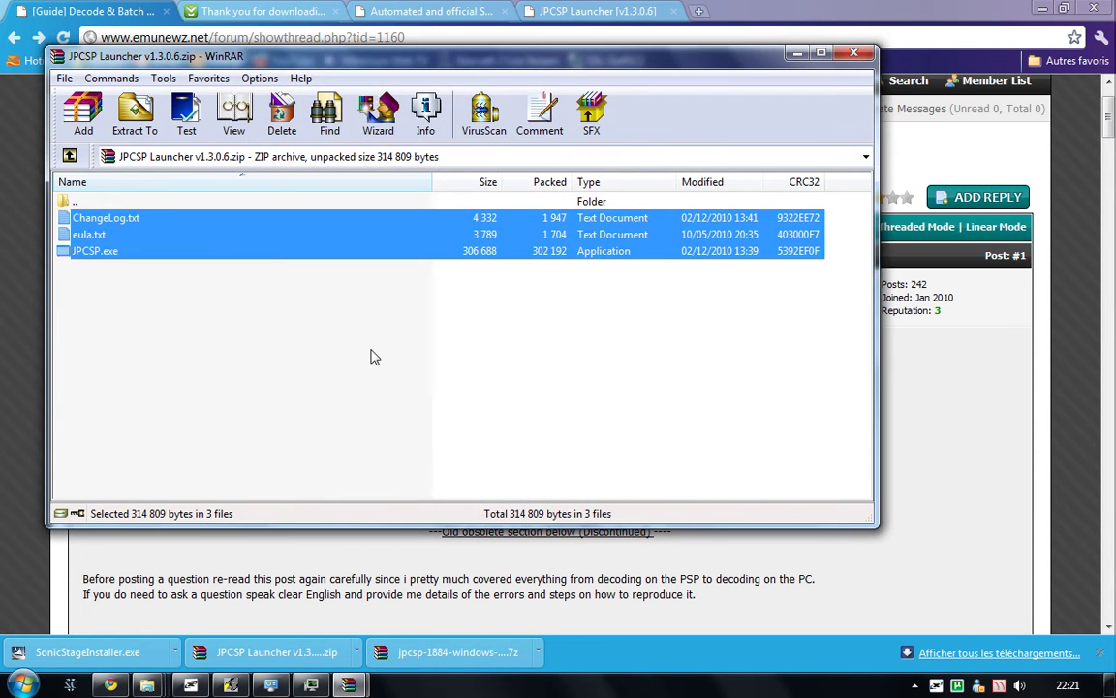
pyautogui.press('Escape')
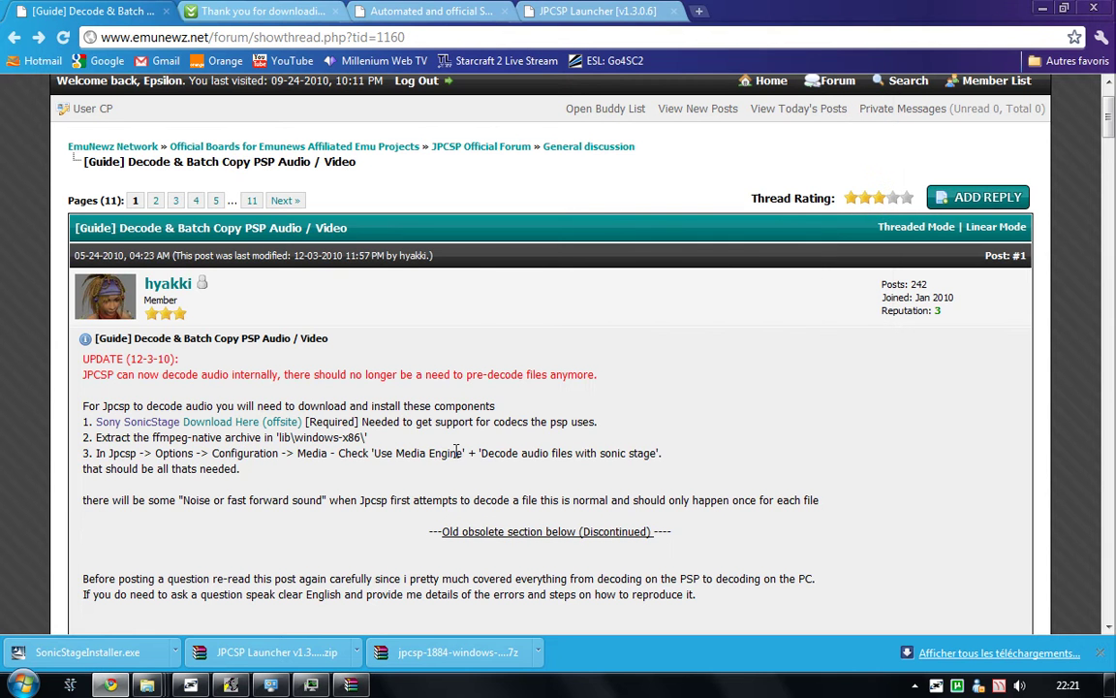
# Step: Run SonicStageInstaller.exe, accept the license, and download to the default Sony\SonicStage folder
pyautogui.click(87, 652)
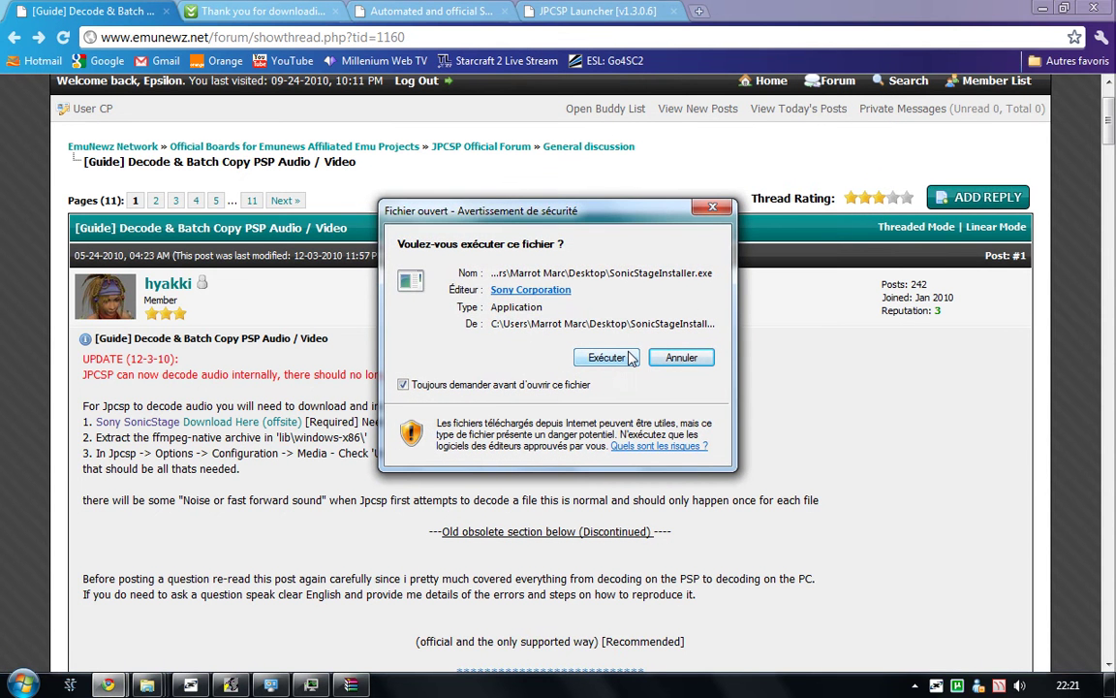
pyautogui.click(607, 357)
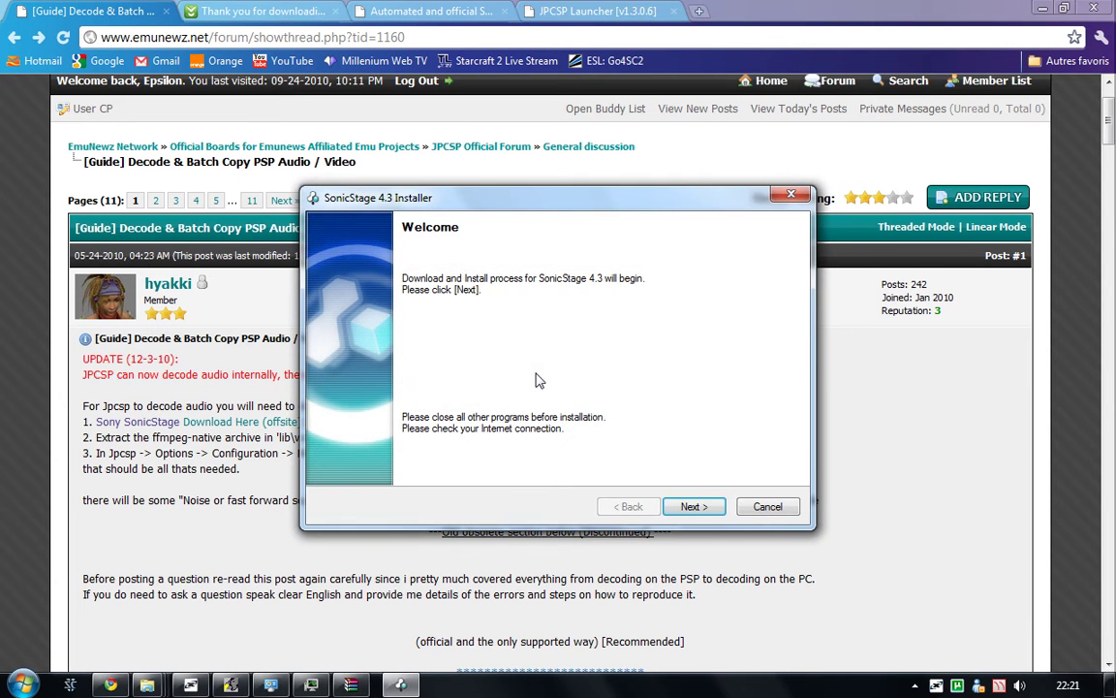
pyautogui.click(705, 504)
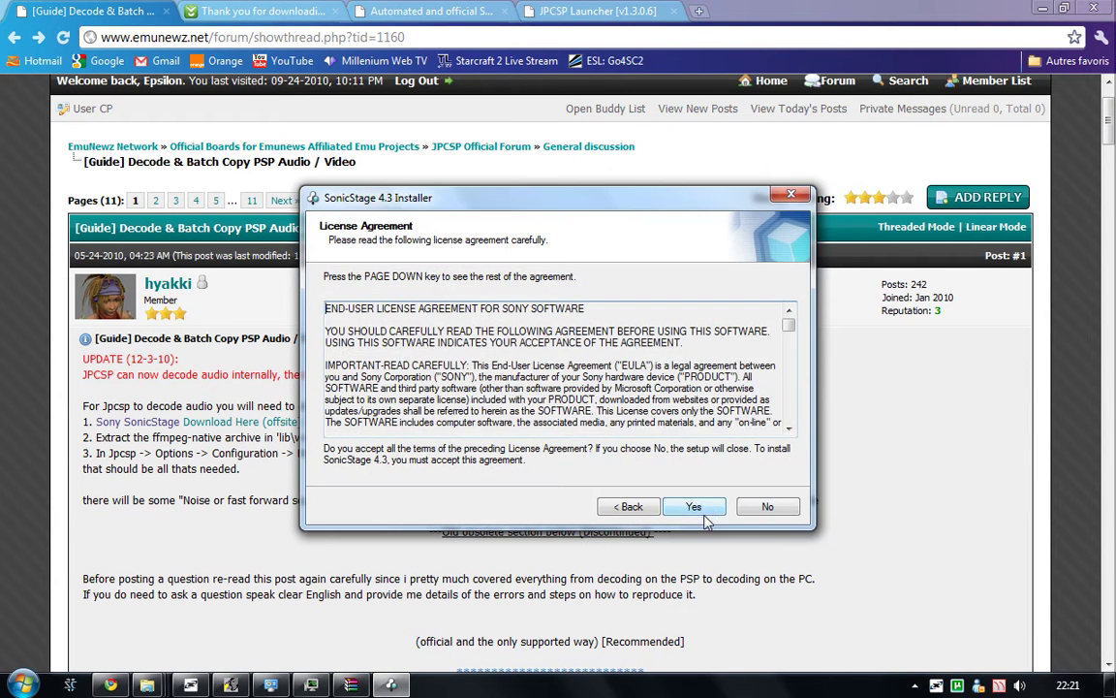
pyautogui.click(705, 508)
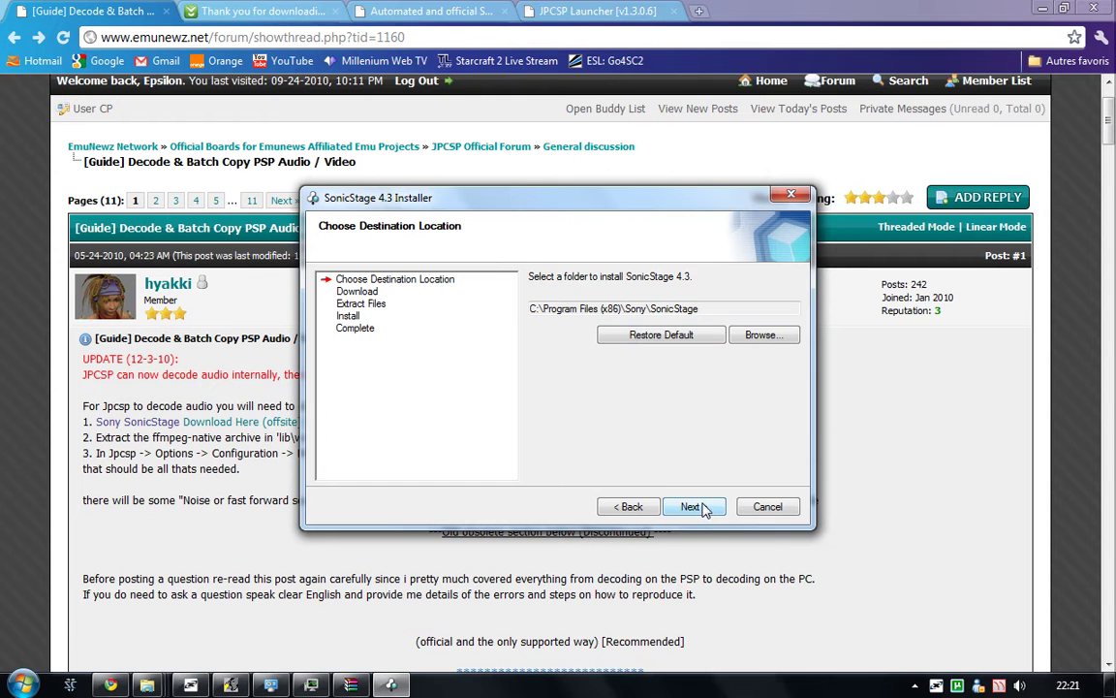
pyautogui.click(694, 507)
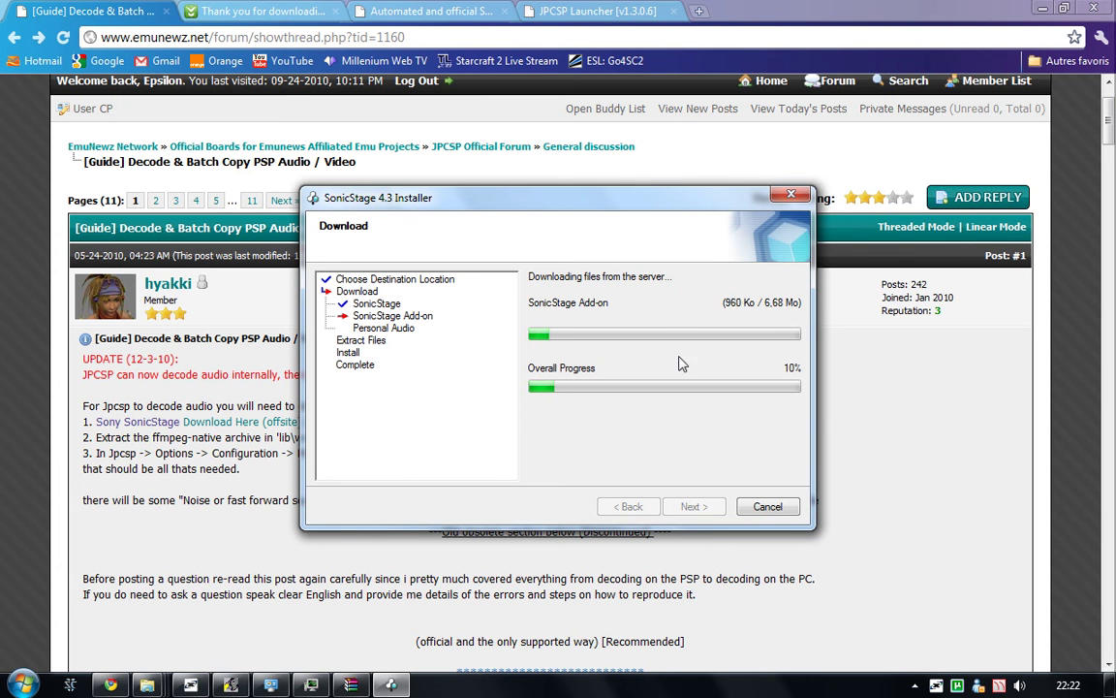
pyautogui.click(354, 686)
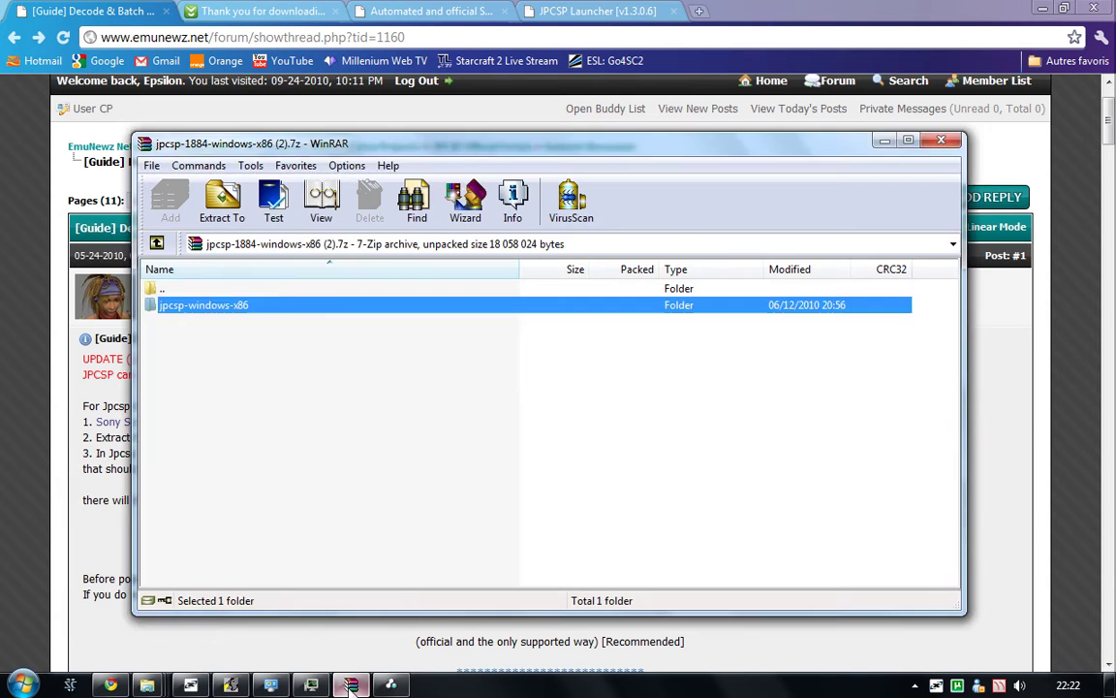